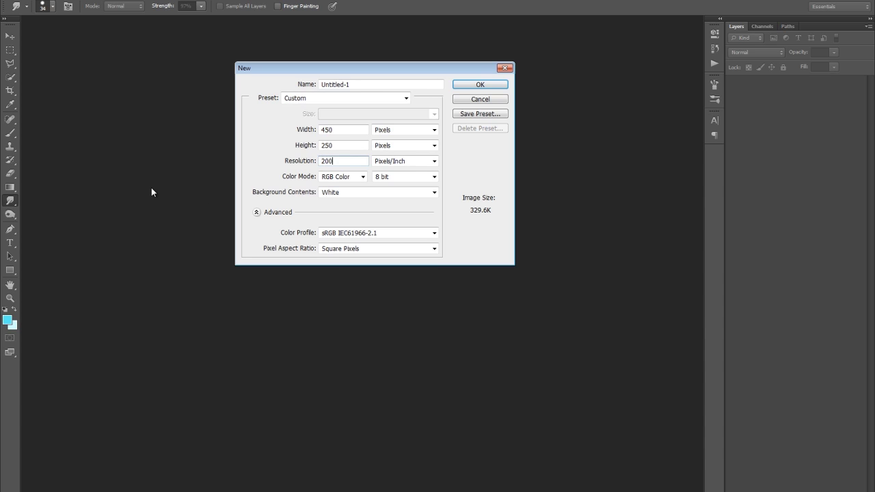
# - Create a 450 × 250 pixel RGB document at 200 pixels/inch with a white background and invert the background to black
pyautogui.click(482, 84)
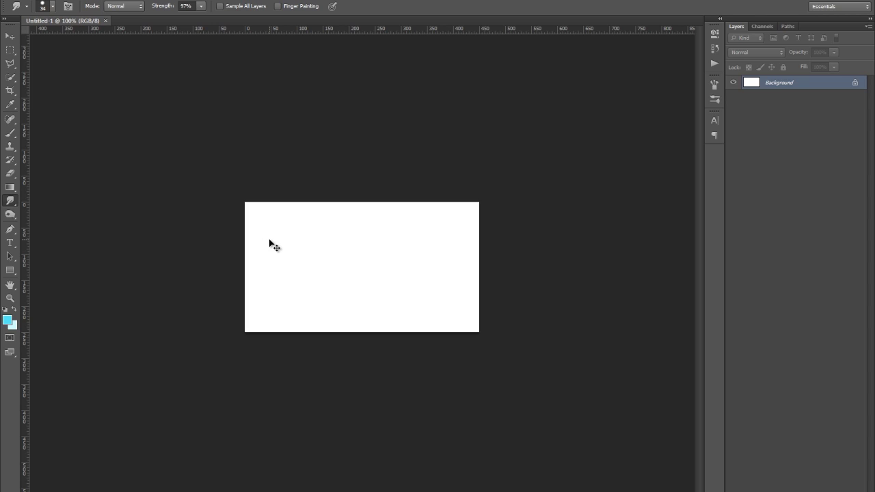
pyautogui.hotkey('ctrl', 'i')
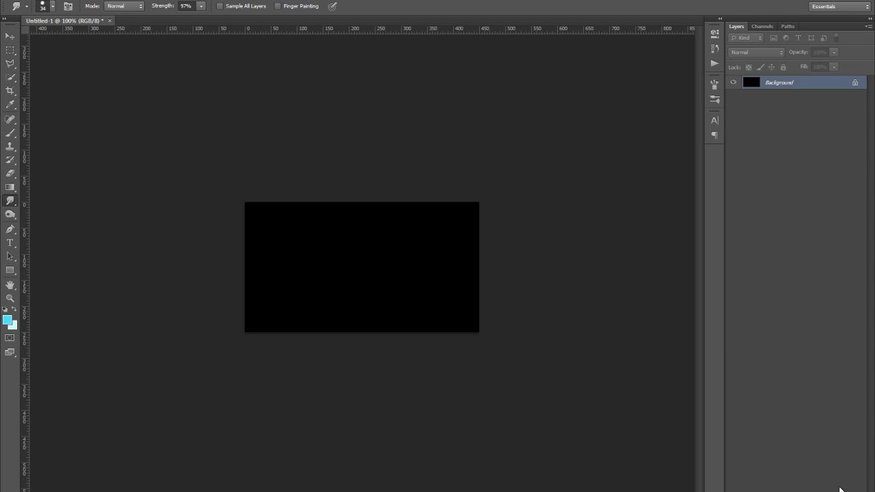
# - Add a new layer and stamp one cyan 104 px brush dot near the middle of the canvas
pyautogui.hotkey('ctrl', 'shift', 'alt', 'n')
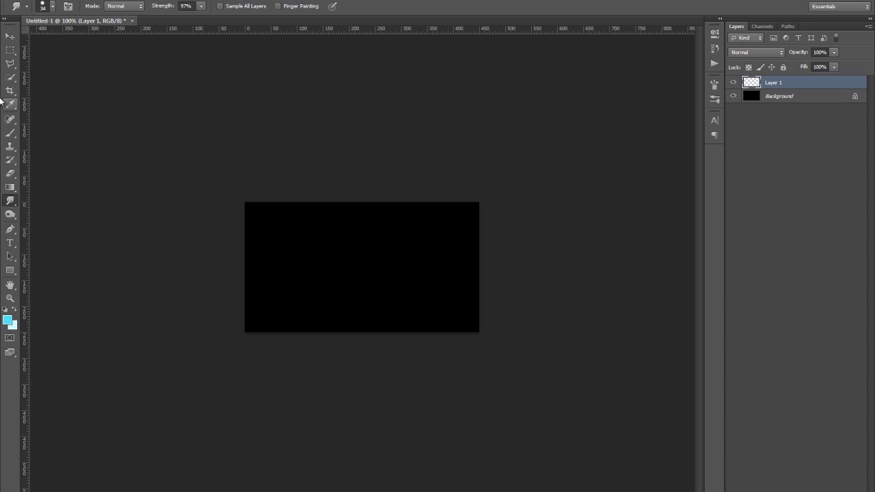
pyautogui.click(12, 133)
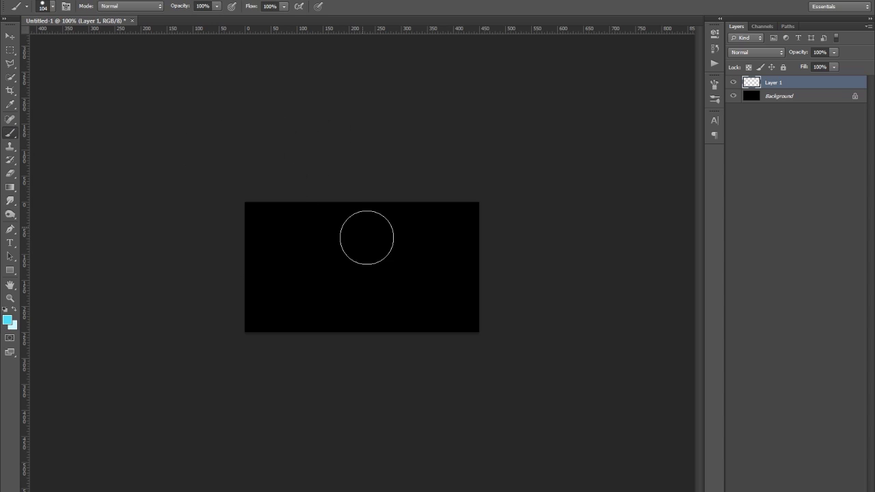
pyautogui.click(351, 277)
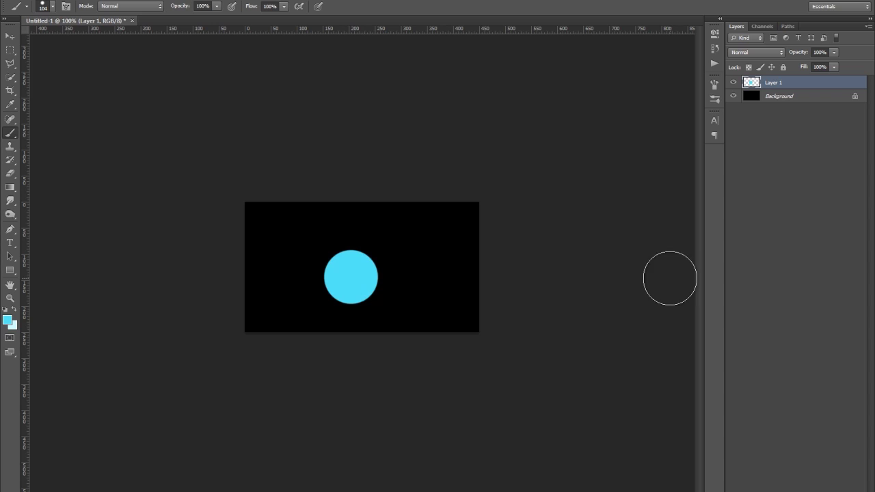
# - Smudge two long wavy arms out of the cyan circle towards the right, one from its upper edge and one from its lower edge
pyautogui.click(10, 201)
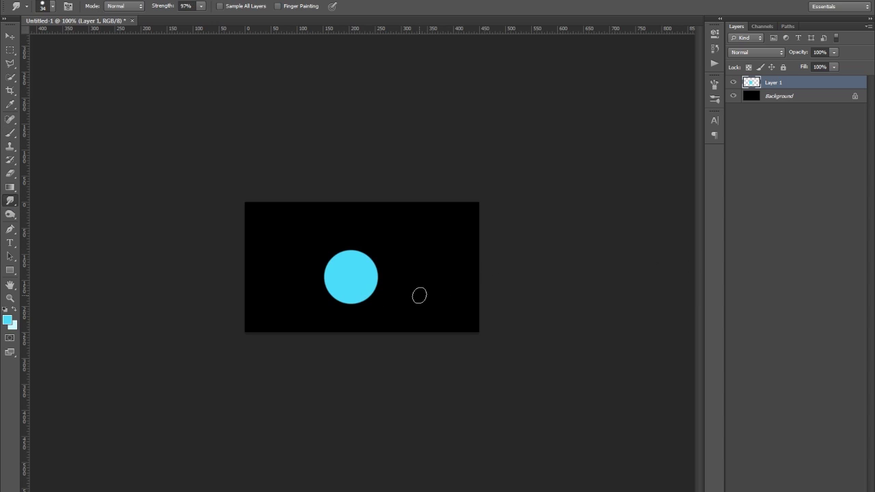
pyautogui.scroll(5, 371, 277)
pyautogui.scroll(1, 360, 260)
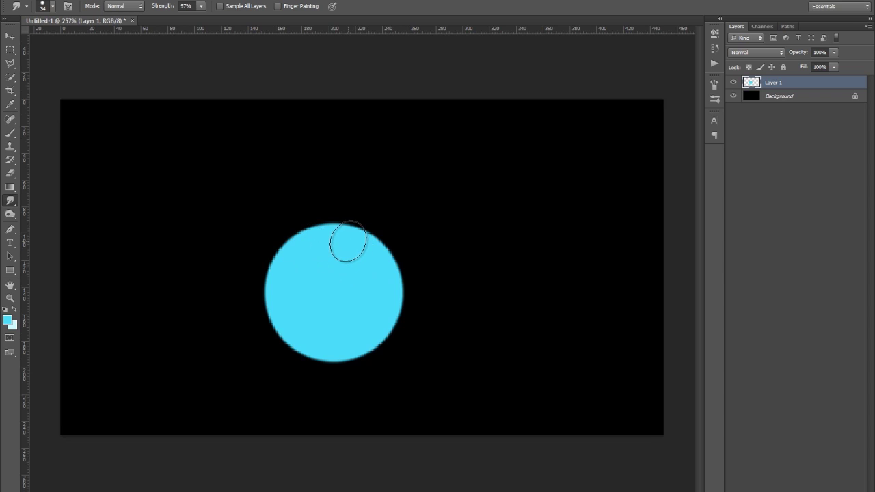
pyautogui.moveTo(350, 244)
pyautogui.mouseDown()
pyautogui.moveTo(373, 227)
pyautogui.moveTo(401, 224)
pyautogui.mouseUp()
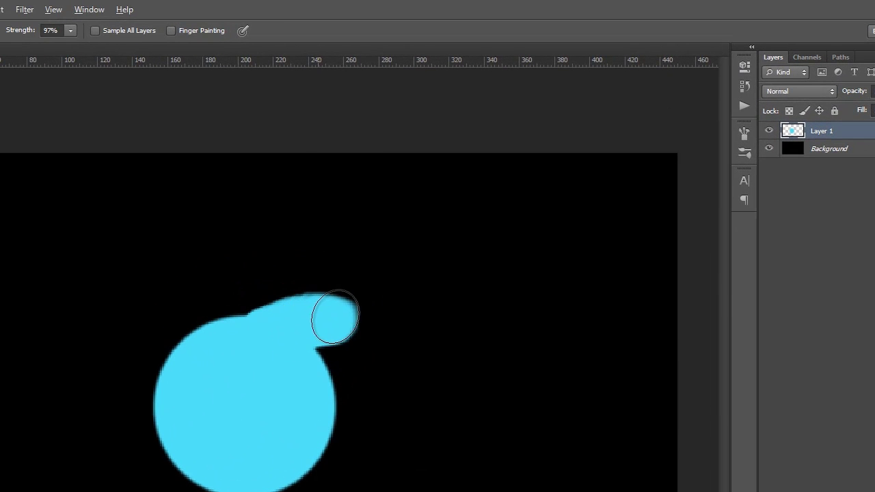
pyautogui.moveTo(335, 318)
pyautogui.mouseDown()
pyautogui.moveTo(424, 295)
pyautogui.moveTo(540, 282)
pyautogui.mouseUp()
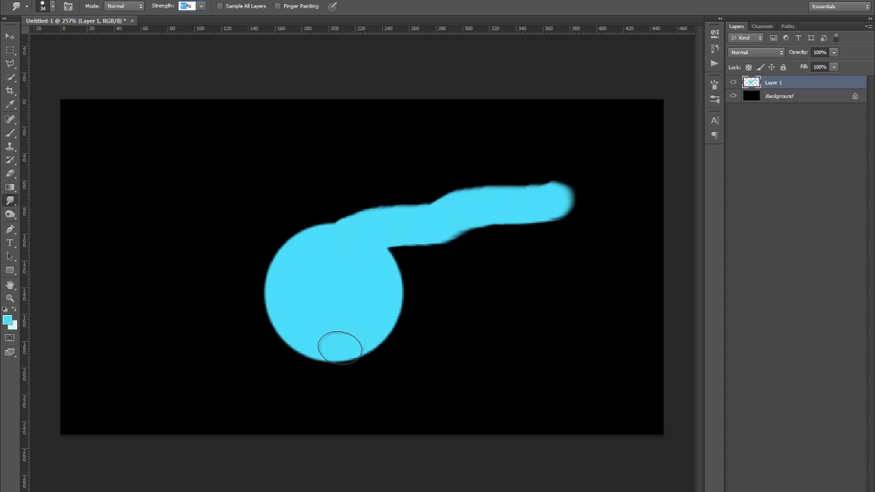
pyautogui.moveTo(343, 346)
pyautogui.mouseDown()
pyautogui.moveTo(466, 336)
pyautogui.moveTo(525, 346)
pyautogui.moveTo(601, 319)
pyautogui.mouseUp()
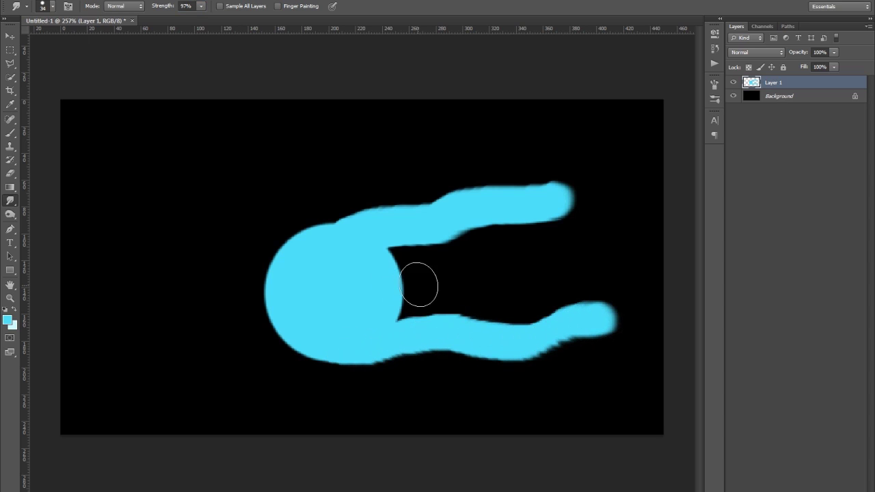
# - Smudge the empty gap between the arms deep into the circle and reshape the upper arm with ragged edges
pyautogui.moveTo(406, 280); pyautogui.dragTo(297, 298)
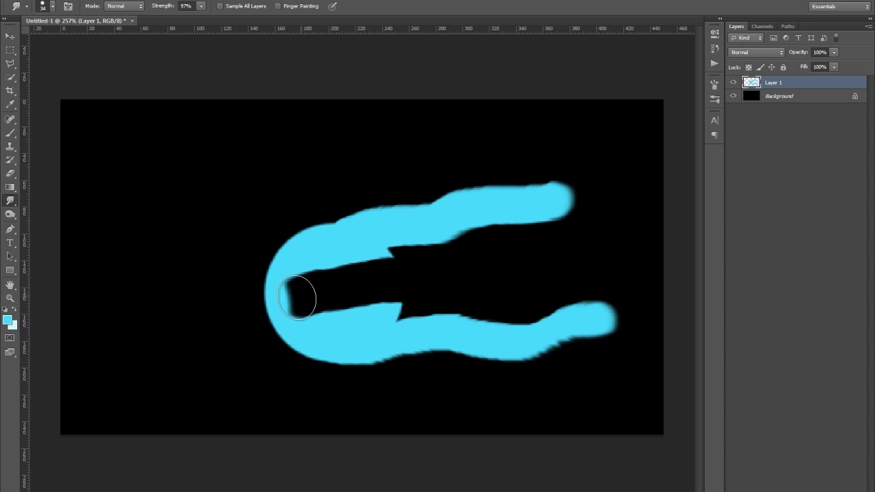
pyautogui.moveTo(394, 275)
pyautogui.mouseDown()
pyautogui.moveTo(346, 259)
pyautogui.moveTo(344, 266)
pyautogui.moveTo(345, 255)
pyautogui.moveTo(318, 270)
pyautogui.moveTo(408, 272)
pyautogui.moveTo(373, 251)
pyautogui.moveTo(415, 260)
pyautogui.moveTo(359, 251)
pyautogui.mouseUp()
pyautogui.moveTo(553, 199)
pyautogui.mouseDown()
pyautogui.moveTo(583, 212)
pyautogui.moveTo(493, 194)
pyautogui.moveTo(452, 217)
pyautogui.moveTo(367, 211)
pyautogui.moveTo(333, 219)
pyautogui.moveTo(307, 243)
pyautogui.moveTo(319, 220)
pyautogui.moveTo(327, 241)
pyautogui.moveTo(317, 203)
pyautogui.mouseUp()
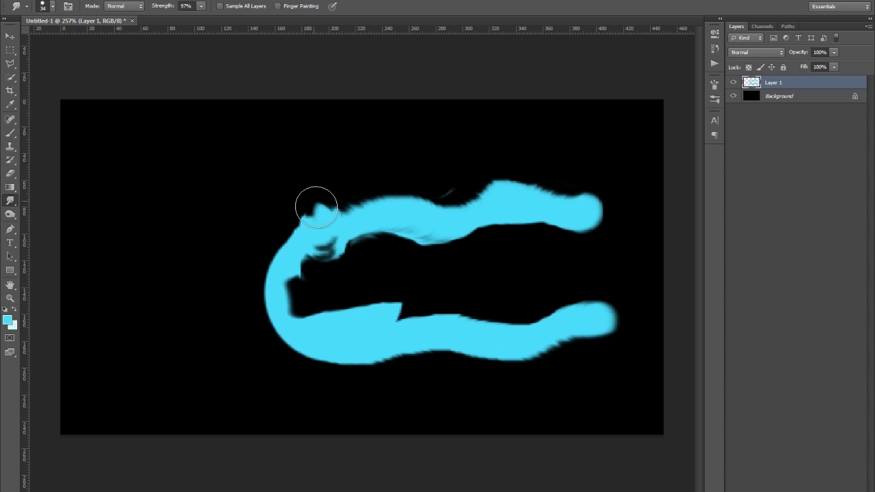
# - Smudge the space between the two arms full of darker cyan and roughen the shape's lower edge and right end
pyautogui.moveTo(354, 251)
pyautogui.mouseDown()
pyautogui.moveTo(322, 265)
pyautogui.moveTo(329, 257)
pyautogui.moveTo(344, 273)
pyautogui.moveTo(329, 260)
pyautogui.moveTo(355, 267)
pyautogui.moveTo(314, 274)
pyautogui.moveTo(348, 263)
pyautogui.moveTo(323, 271)
pyautogui.moveTo(343, 265)
pyautogui.moveTo(342, 275)
pyautogui.moveTo(332, 267)
pyautogui.moveTo(357, 260)
pyautogui.moveTo(430, 272)
pyautogui.moveTo(351, 289)
pyautogui.moveTo(341, 296)
pyautogui.moveTo(345, 311)
pyautogui.moveTo(320, 311)
pyautogui.moveTo(392, 309)
pyautogui.moveTo(347, 317)
pyautogui.moveTo(358, 328)
pyautogui.moveTo(384, 316)
pyautogui.moveTo(355, 328)
pyautogui.moveTo(365, 340)
pyautogui.moveTo(384, 318)
pyautogui.moveTo(345, 326)
pyautogui.moveTo(327, 320)
pyautogui.moveTo(368, 303)
pyautogui.moveTo(352, 313)
pyautogui.moveTo(338, 310)
pyautogui.moveTo(328, 298)
pyautogui.moveTo(338, 283)
pyautogui.moveTo(345, 308)
pyautogui.moveTo(324, 312)
pyautogui.moveTo(332, 283)
pyautogui.moveTo(319, 297)
pyautogui.moveTo(306, 295)
pyautogui.moveTo(314, 289)
pyautogui.moveTo(371, 309)
pyautogui.moveTo(414, 288)
pyautogui.moveTo(519, 314)
pyautogui.moveTo(522, 301)
pyautogui.moveTo(543, 309)
pyautogui.mouseUp()
pyautogui.moveTo(414, 282)
pyautogui.mouseDown()
pyautogui.moveTo(381, 254)
pyautogui.moveTo(341, 253)
pyautogui.moveTo(400, 244)
pyautogui.moveTo(440, 260)
pyautogui.moveTo(495, 252)
pyautogui.moveTo(523, 237)
pyautogui.moveTo(578, 245)
pyautogui.moveTo(536, 269)
pyautogui.moveTo(531, 289)
pyautogui.moveTo(591, 301)
pyautogui.mouseUp()
pyautogui.moveTo(569, 352)
pyautogui.mouseDown()
pyautogui.moveTo(518, 377)
pyautogui.moveTo(445, 365)
pyautogui.moveTo(432, 371)
pyautogui.moveTo(451, 383)
pyautogui.moveTo(443, 384)
pyautogui.moveTo(341, 355)
pyautogui.moveTo(368, 365)
pyautogui.moveTo(371, 355)
pyautogui.moveTo(523, 363)
pyautogui.moveTo(424, 369)
pyautogui.moveTo(430, 358)
pyautogui.moveTo(437, 360)
pyautogui.moveTo(406, 369)
pyautogui.moveTo(427, 359)
pyautogui.moveTo(422, 372)
pyautogui.moveTo(425, 354)
pyautogui.moveTo(415, 370)
pyautogui.moveTo(424, 360)
pyautogui.moveTo(461, 371)
pyautogui.moveTo(446, 361)
pyautogui.moveTo(461, 372)
pyautogui.moveTo(438, 368)
pyautogui.moveTo(453, 374)
pyautogui.moveTo(502, 364)
pyautogui.moveTo(510, 353)
pyautogui.moveTo(517, 356)
pyautogui.moveTo(505, 362)
pyautogui.moveTo(579, 349)
pyautogui.moveTo(553, 365)
pyautogui.moveTo(591, 350)
pyautogui.moveTo(632, 371)
pyautogui.moveTo(593, 374)
pyautogui.moveTo(578, 370)
pyautogui.moveTo(587, 361)
pyautogui.moveTo(586, 375)
pyautogui.moveTo(594, 359)
pyautogui.moveTo(589, 375)
pyautogui.moveTo(586, 362)
pyautogui.moveTo(623, 371)
pyautogui.mouseUp()
pyautogui.moveTo(568, 363)
pyautogui.mouseDown()
pyautogui.moveTo(613, 346)
pyautogui.moveTo(594, 320)
pyautogui.moveTo(600, 305)
pyautogui.moveTo(626, 346)
pyautogui.moveTo(625, 318)
pyautogui.moveTo(625, 334)
pyautogui.moveTo(599, 314)
pyautogui.mouseUp()
pyautogui.moveTo(605, 220)
pyautogui.mouseDown()
pyautogui.moveTo(589, 193)
pyautogui.moveTo(607, 197)
pyautogui.moveTo(585, 197)
pyautogui.moveTo(569, 180)
pyautogui.moveTo(524, 191)
pyautogui.moveTo(525, 176)
pyautogui.moveTo(506, 180)
pyautogui.moveTo(516, 174)
pyautogui.moveTo(490, 191)
pyautogui.moveTo(510, 183)
pyautogui.moveTo(595, 190)
pyautogui.moveTo(575, 202)
pyautogui.moveTo(571, 175)
pyautogui.mouseUp()
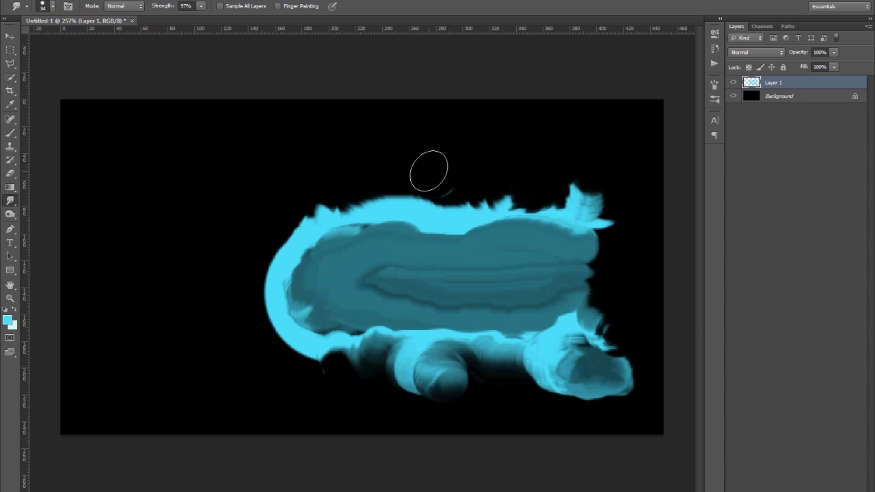
pyautogui.scroll(2, 429, 170)
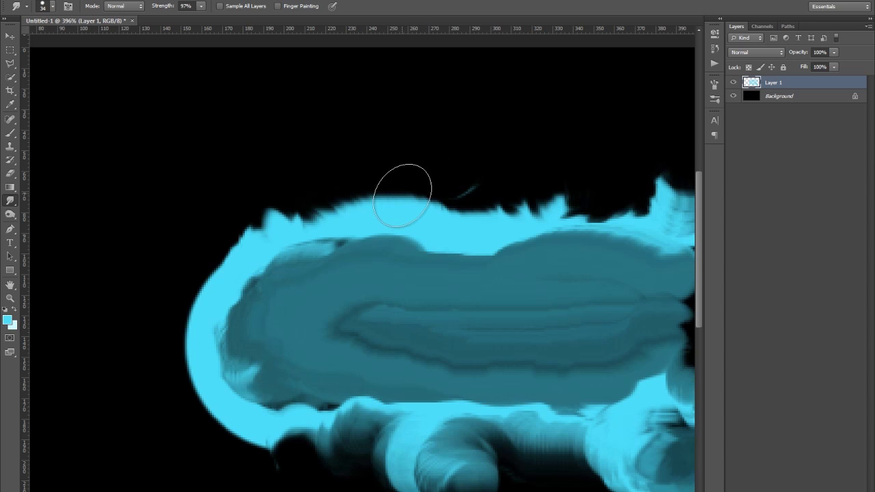
pyautogui.moveTo(402, 195)
pyautogui.mouseDown()
pyautogui.moveTo(409, 119)
pyautogui.moveTo(403, 214)
pyautogui.moveTo(415, 121)
pyautogui.moveTo(409, 161)
pyautogui.moveTo(395, 146)
pyautogui.moveTo(392, 169)
pyautogui.moveTo(391, 139)
pyautogui.moveTo(384, 157)
pyautogui.moveTo(374, 135)
pyautogui.moveTo(371, 166)
pyautogui.moveTo(370, 123)
pyautogui.moveTo(370, 162)
pyautogui.moveTo(363, 89)
pyautogui.mouseUp()
pyautogui.hotkey('ctrl', 'z')
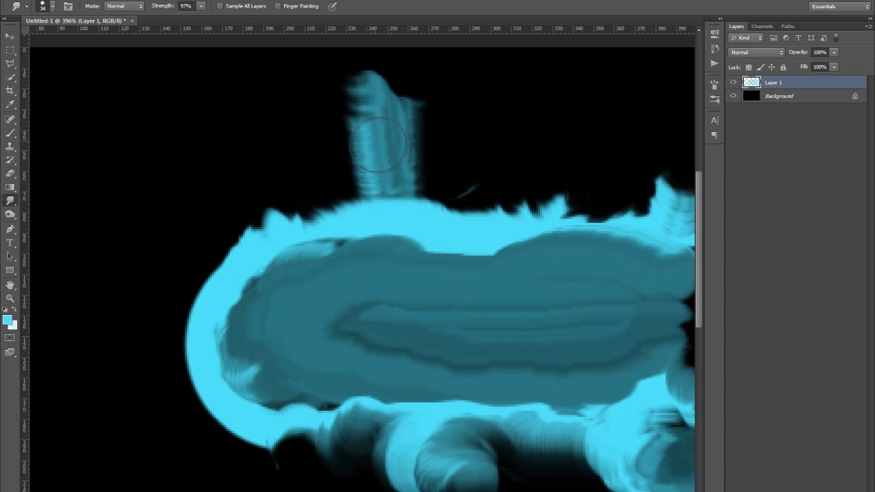
pyautogui.scroll(-5, 390, 144)
pyautogui.hotkey('ctrl', 'z')
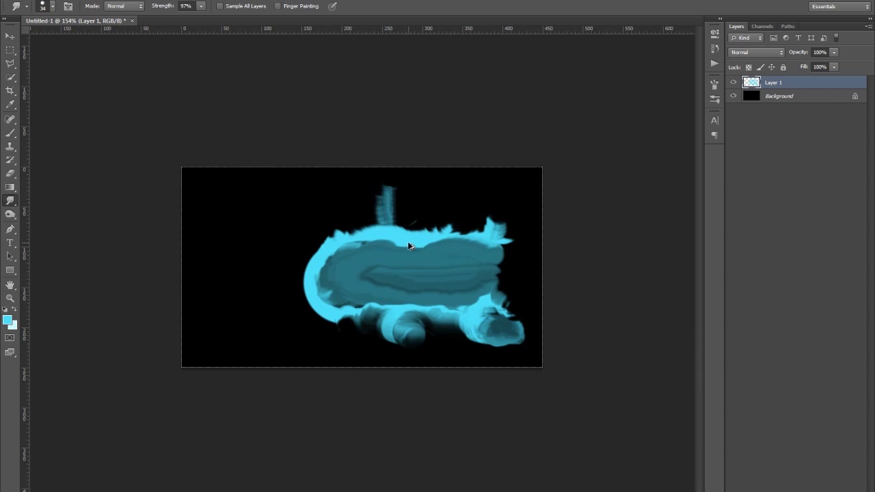
pyautogui.hotkey('ctrl', 'alt', 'z')
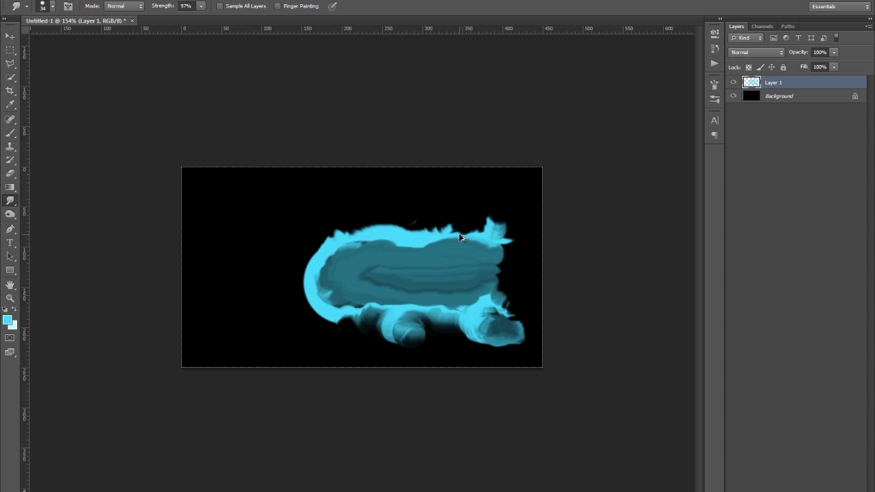
# - Smudge curved wisps out of the shape's upper-right edge and pull its lower-left edge into rough spikes
pyautogui.scroll(3, 460, 237)
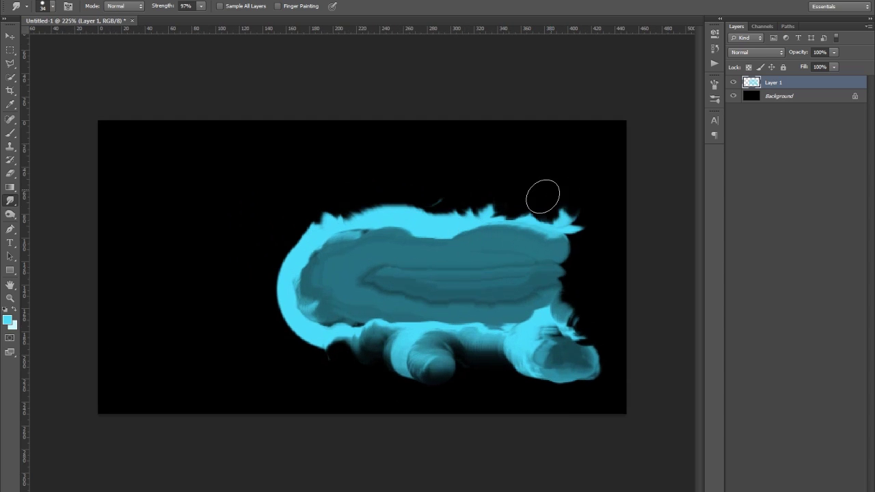
pyautogui.moveTo(546, 207)
pyautogui.mouseDown()
pyautogui.moveTo(507, 199)
pyautogui.moveTo(518, 180)
pyautogui.moveTo(513, 199)
pyautogui.moveTo(546, 187)
pyautogui.mouseUp()
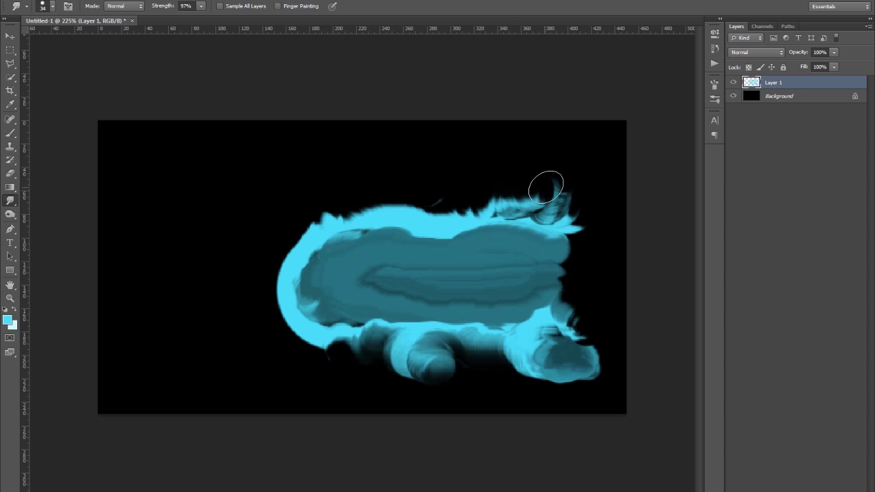
pyautogui.scroll(2, 373, 253)
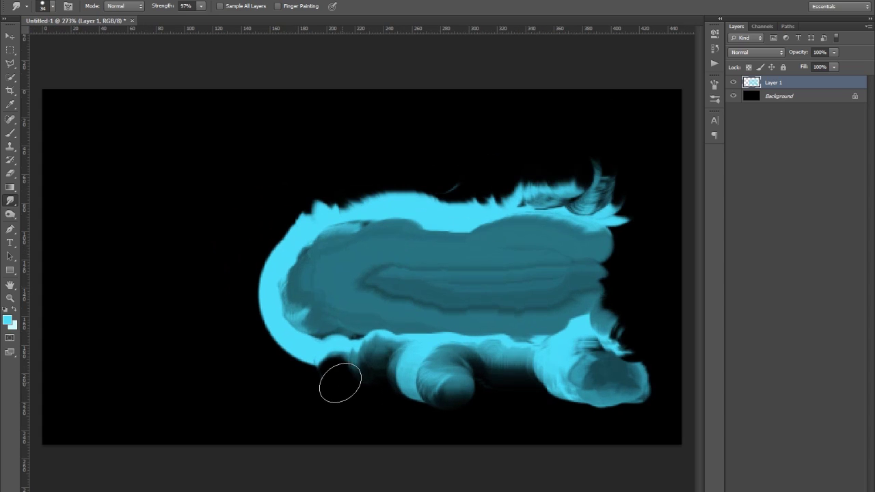
pyautogui.moveTo(299, 380)
pyautogui.mouseDown()
pyautogui.moveTo(283, 376)
pyautogui.moveTo(338, 352)
pyautogui.mouseUp()
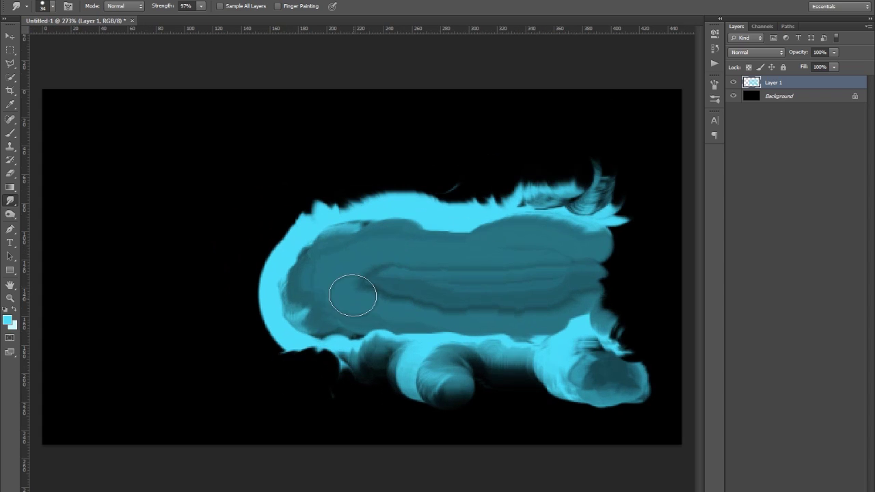
# - Smudge bright cyan from the rim into the shape's upper-left interior and blend it with swirling strokes
pyautogui.scroll(2, 354, 253)
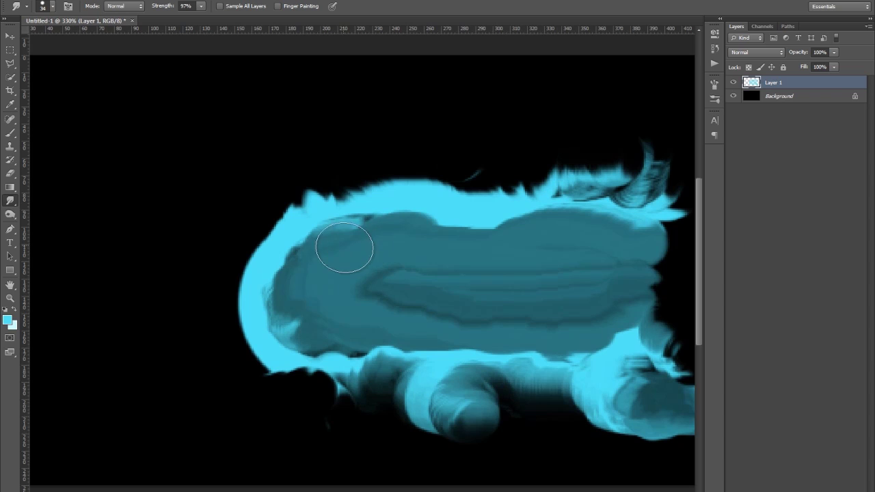
pyautogui.moveTo(345, 242)
pyautogui.mouseDown()
pyautogui.moveTo(333, 244)
pyautogui.moveTo(328, 257)
pyautogui.moveTo(357, 239)
pyautogui.moveTo(392, 256)
pyautogui.moveTo(356, 251)
pyautogui.moveTo(373, 203)
pyautogui.mouseUp()
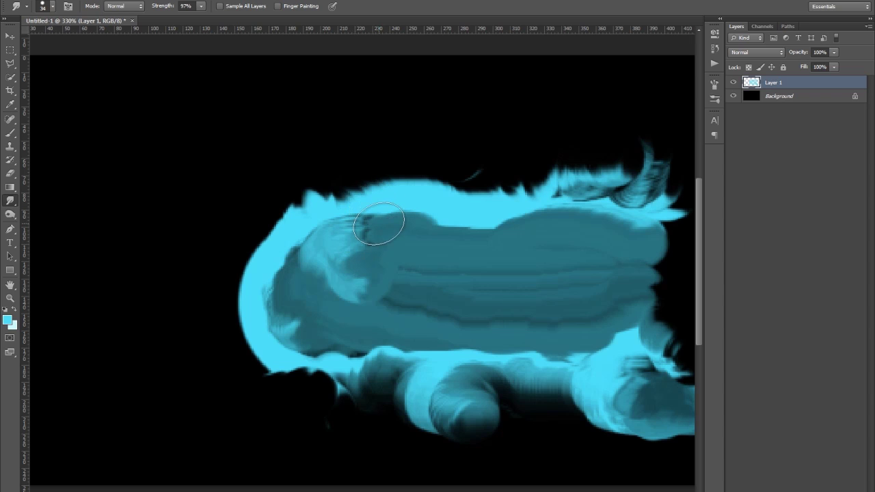
pyautogui.moveTo(380, 252)
pyautogui.mouseDown()
pyautogui.moveTo(417, 243)
pyautogui.moveTo(409, 255)
pyautogui.moveTo(408, 244)
pyautogui.moveTo(419, 243)
pyautogui.moveTo(413, 252)
pyautogui.moveTo(428, 250)
pyautogui.moveTo(431, 260)
pyautogui.moveTo(450, 252)
pyautogui.moveTo(504, 260)
pyautogui.moveTo(439, 250)
pyautogui.moveTo(456, 258)
pyautogui.moveTo(343, 269)
pyautogui.mouseUp()
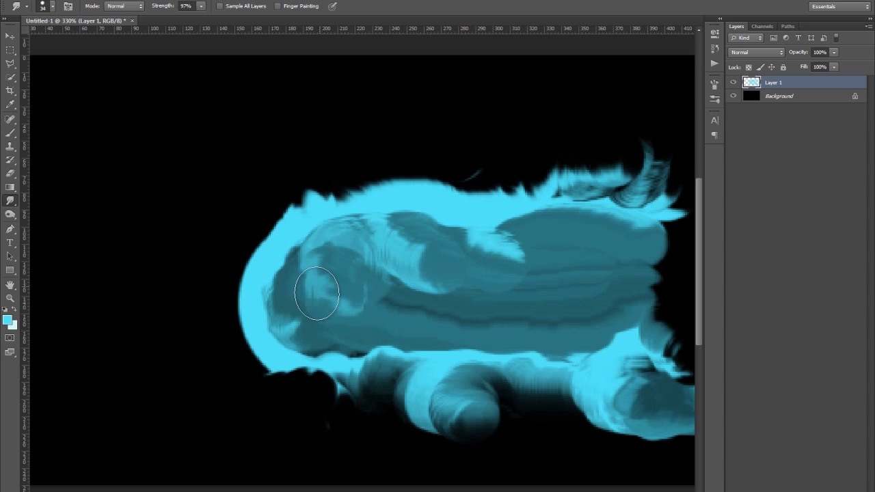
pyautogui.moveTo(317, 293); pyautogui.dragTo(343, 278)
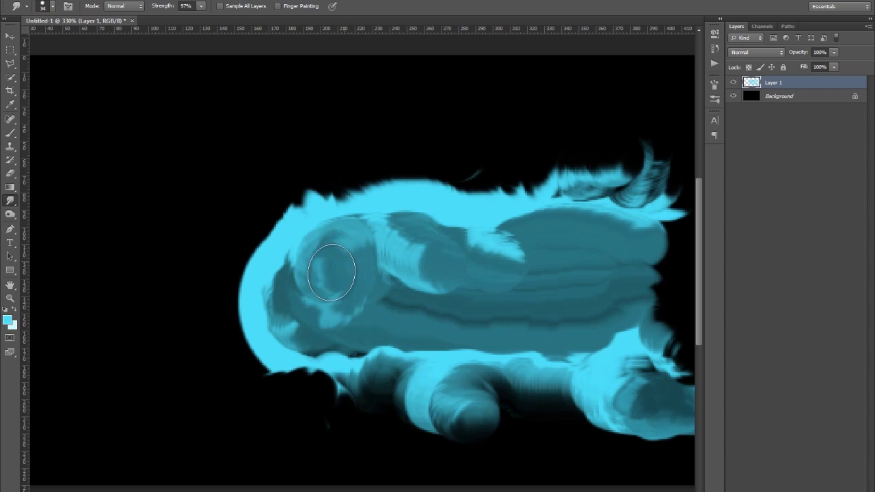
pyautogui.moveTo(306, 268)
pyautogui.mouseDown()
pyautogui.moveTo(335, 263)
pyautogui.moveTo(298, 285)
pyautogui.moveTo(296, 270)
pyautogui.moveTo(314, 293)
pyautogui.moveTo(284, 291)
pyautogui.moveTo(352, 285)
pyautogui.mouseUp()
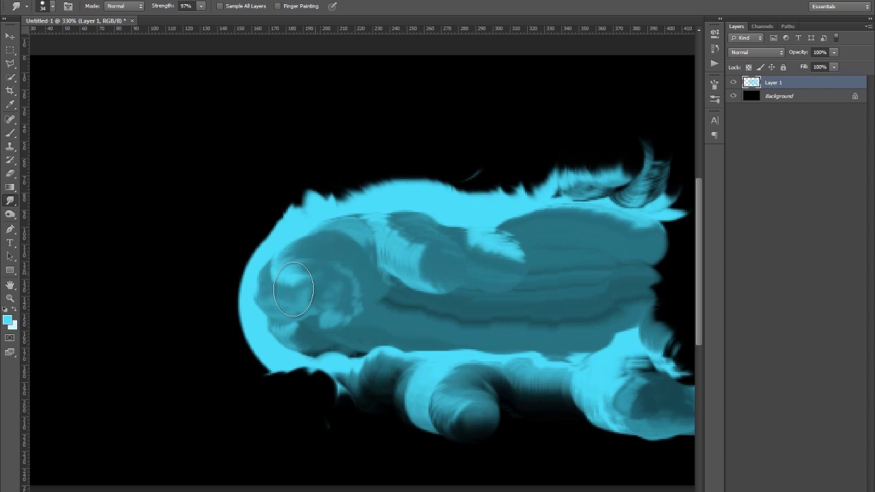
# - Smudge the shape's upper-left and lower-left rims outward into ragged tufts and smear cyan along the underside
pyautogui.moveTo(322, 276)
pyautogui.mouseDown()
pyautogui.moveTo(357, 272)
pyautogui.moveTo(320, 293)
pyautogui.moveTo(322, 277)
pyautogui.moveTo(346, 277)
pyautogui.moveTo(353, 257)
pyautogui.moveTo(374, 256)
pyautogui.moveTo(356, 286)
pyautogui.moveTo(408, 309)
pyautogui.moveTo(383, 304)
pyautogui.moveTo(403, 242)
pyautogui.moveTo(397, 223)
pyautogui.moveTo(478, 234)
pyautogui.moveTo(491, 220)
pyautogui.moveTo(534, 253)
pyautogui.moveTo(574, 250)
pyautogui.moveTo(569, 231)
pyautogui.moveTo(524, 228)
pyautogui.moveTo(562, 254)
pyautogui.moveTo(545, 254)
pyautogui.moveTo(542, 233)
pyautogui.moveTo(528, 240)
pyautogui.moveTo(534, 250)
pyautogui.moveTo(557, 255)
pyautogui.moveTo(540, 240)
pyautogui.moveTo(544, 225)
pyautogui.moveTo(551, 256)
pyautogui.moveTo(530, 248)
pyautogui.moveTo(518, 260)
pyautogui.moveTo(549, 250)
pyautogui.moveTo(516, 243)
pyautogui.moveTo(515, 233)
pyautogui.moveTo(525, 250)
pyautogui.moveTo(509, 248)
pyautogui.moveTo(576, 251)
pyautogui.moveTo(523, 238)
pyautogui.moveTo(521, 222)
pyautogui.moveTo(553, 253)
pyautogui.moveTo(456, 253)
pyautogui.moveTo(459, 276)
pyautogui.moveTo(426, 253)
pyautogui.moveTo(419, 259)
pyautogui.moveTo(428, 240)
pyautogui.moveTo(417, 230)
pyautogui.moveTo(417, 240)
pyautogui.moveTo(417, 222)
pyautogui.moveTo(402, 225)
pyautogui.moveTo(447, 180)
pyautogui.moveTo(458, 190)
pyautogui.moveTo(462, 176)
pyautogui.moveTo(434, 183)
pyautogui.moveTo(328, 172)
pyautogui.moveTo(288, 189)
pyautogui.moveTo(260, 217)
pyautogui.moveTo(213, 298)
pyautogui.mouseUp()
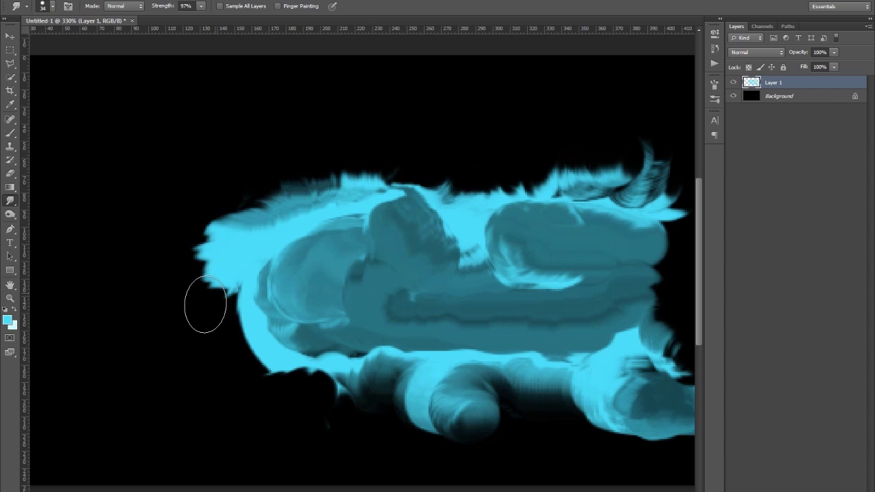
pyautogui.moveTo(235, 343)
pyautogui.mouseDown()
pyautogui.moveTo(240, 367)
pyautogui.moveTo(285, 404)
pyautogui.moveTo(403, 410)
pyautogui.mouseUp()
pyautogui.moveTo(471, 403); pyautogui.dragTo(469, 402)
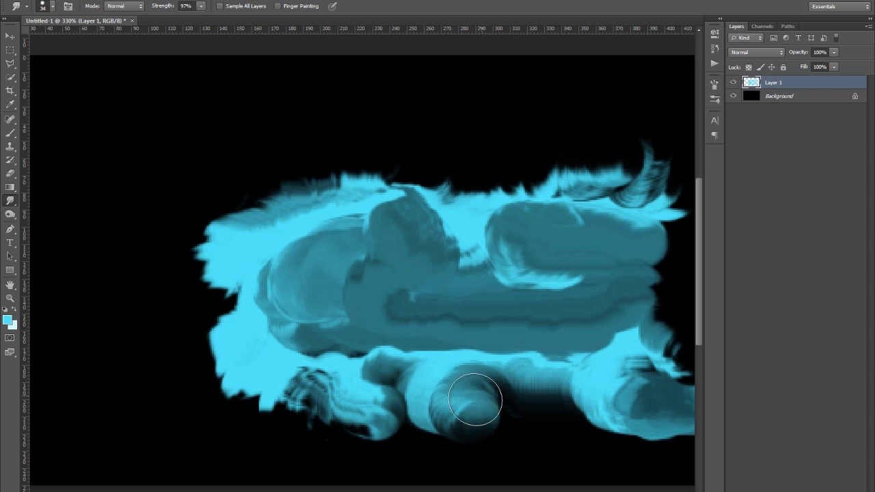
# - Smudge the left rim further and blend bright cyan from the lower edge across the shape's interior
pyautogui.hscroll(1, 316, 261)
pyautogui.moveTo(204, 244)
pyautogui.mouseDown()
pyautogui.moveTo(195, 250)
pyautogui.moveTo(205, 260)
pyautogui.mouseUp()
pyautogui.moveTo(335, 294)
pyautogui.mouseDown()
pyautogui.moveTo(316, 342)
pyautogui.moveTo(333, 329)
pyautogui.moveTo(302, 314)
pyautogui.moveTo(328, 304)
pyautogui.moveTo(315, 324)
pyautogui.moveTo(272, 317)
pyautogui.moveTo(305, 335)
pyautogui.moveTo(303, 324)
pyautogui.moveTo(296, 336)
pyautogui.moveTo(311, 339)
pyautogui.moveTo(262, 301)
pyautogui.moveTo(267, 310)
pyautogui.moveTo(298, 301)
pyautogui.moveTo(329, 306)
pyautogui.moveTo(338, 326)
pyautogui.moveTo(385, 307)
pyautogui.moveTo(430, 317)
pyautogui.moveTo(399, 329)
pyautogui.moveTo(422, 309)
pyautogui.moveTo(403, 323)
pyautogui.moveTo(414, 318)
pyautogui.moveTo(413, 298)
pyautogui.moveTo(396, 329)
pyautogui.moveTo(416, 291)
pyautogui.moveTo(405, 287)
pyautogui.moveTo(441, 304)
pyautogui.moveTo(413, 328)
pyautogui.moveTo(409, 319)
pyautogui.moveTo(439, 303)
pyautogui.moveTo(450, 320)
pyautogui.moveTo(475, 316)
pyautogui.moveTo(550, 333)
pyautogui.moveTo(531, 335)
pyautogui.moveTo(568, 333)
pyautogui.moveTo(526, 326)
pyautogui.moveTo(553, 361)
pyautogui.moveTo(550, 337)
pyautogui.moveTo(551, 347)
pyautogui.moveTo(508, 336)
pyautogui.moveTo(529, 335)
pyautogui.moveTo(518, 338)
pyautogui.moveTo(529, 370)
pyautogui.moveTo(541, 333)
pyautogui.moveTo(503, 342)
pyautogui.mouseUp()
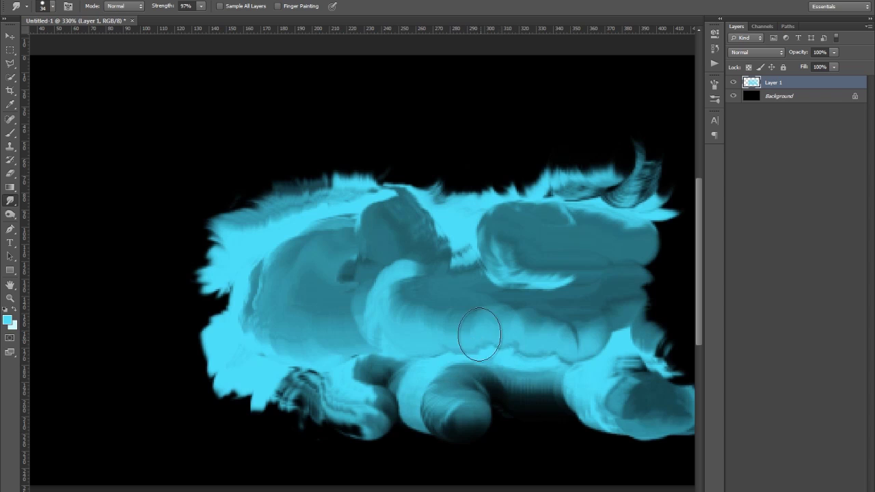
# - Set the Smudge brush size to 11 px and smear a dark curved band and a short horizontal bar along the shape's underside
pyautogui.scroll(2, 523, 397)
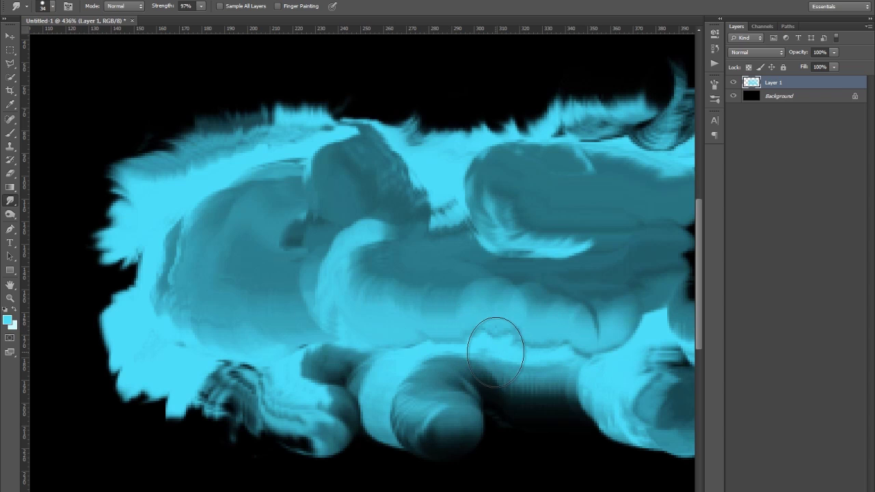
pyautogui.rightClick(465, 323)
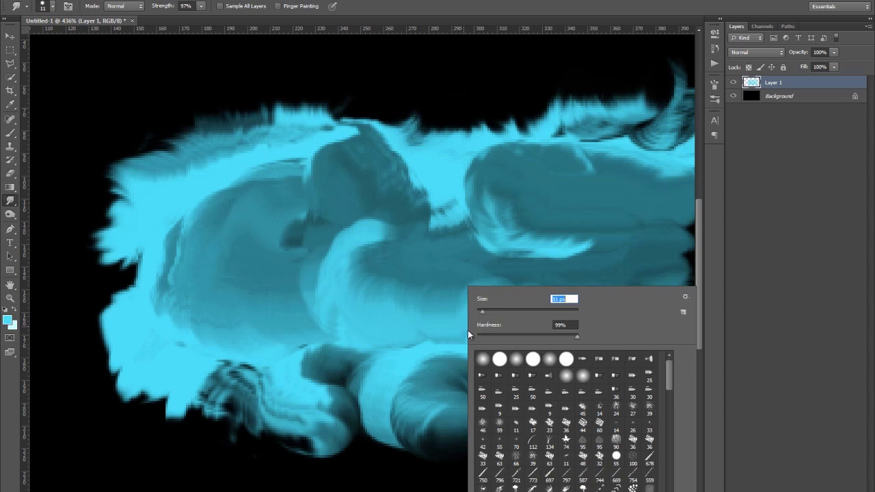
pyautogui.click(418, 343)
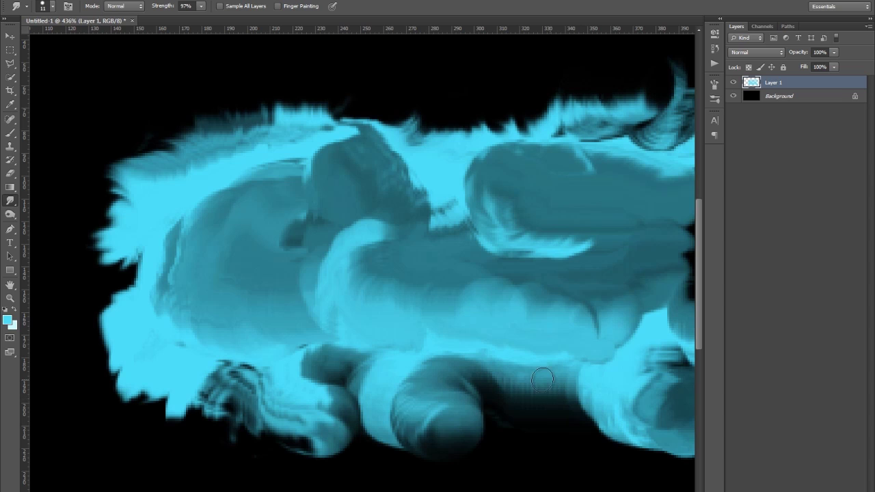
pyautogui.moveTo(340, 368)
pyautogui.mouseDown()
pyautogui.moveTo(359, 432)
pyautogui.moveTo(418, 470)
pyautogui.moveTo(487, 407)
pyautogui.moveTo(480, 370)
pyautogui.moveTo(486, 375)
pyautogui.moveTo(471, 380)
pyautogui.moveTo(515, 377)
pyautogui.moveTo(454, 372)
pyautogui.mouseUp()
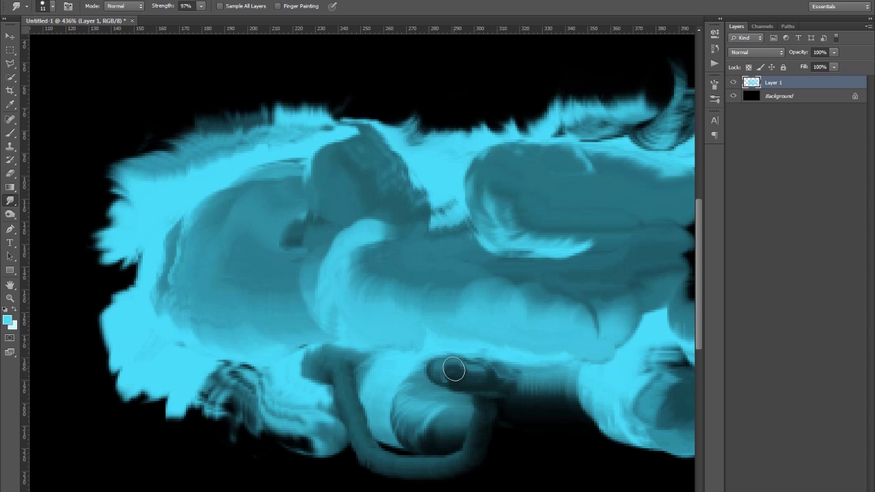
pyautogui.moveTo(452, 379)
pyautogui.mouseDown()
pyautogui.moveTo(531, 377)
pyautogui.moveTo(509, 389)
pyautogui.mouseUp()
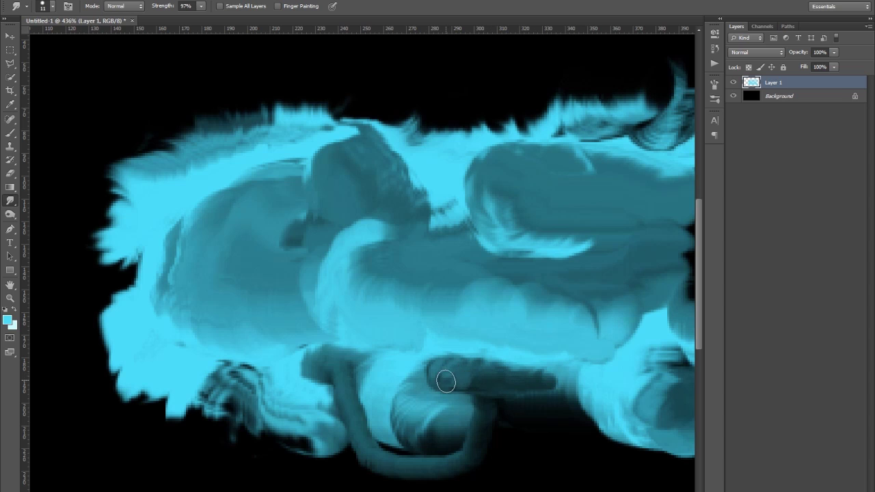
pyautogui.moveTo(456, 377); pyautogui.dragTo(548, 376)
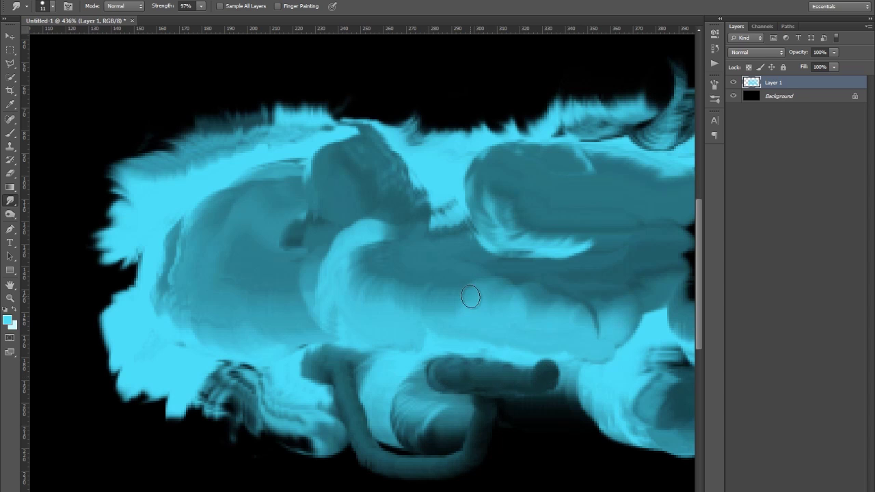
# - Set the Smudge brush size to 19 px and smear the dark underside bar and the left end of the upper-right dark area
pyautogui.scroll(-5, 531, 226)
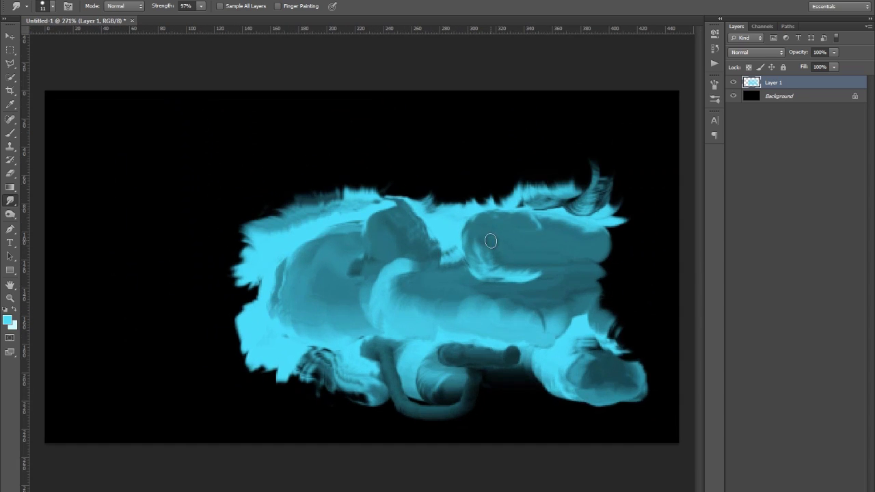
pyautogui.rightClick(494, 238)
pyautogui.press('Return')
pyautogui.moveTo(477, 355)
pyautogui.mouseDown()
pyautogui.moveTo(469, 353)
pyautogui.moveTo(480, 362)
pyautogui.moveTo(503, 353)
pyautogui.mouseUp()
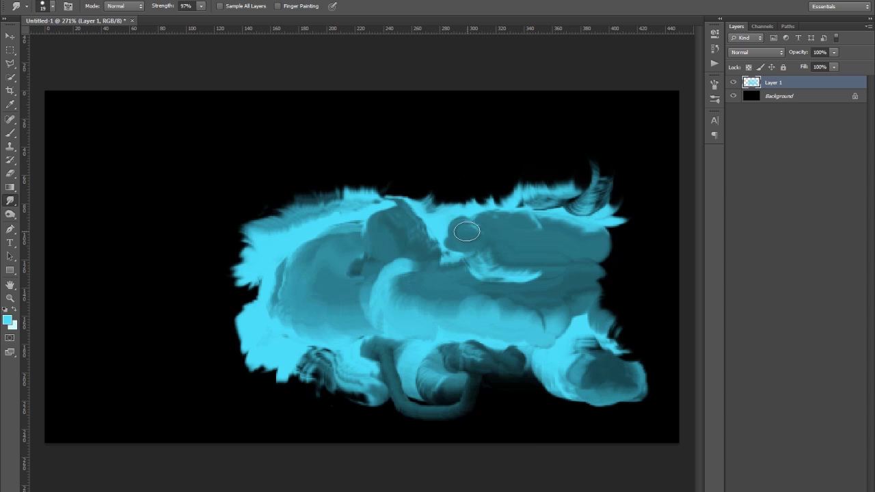
pyautogui.moveTo(460, 242); pyautogui.dragTo(529, 243)
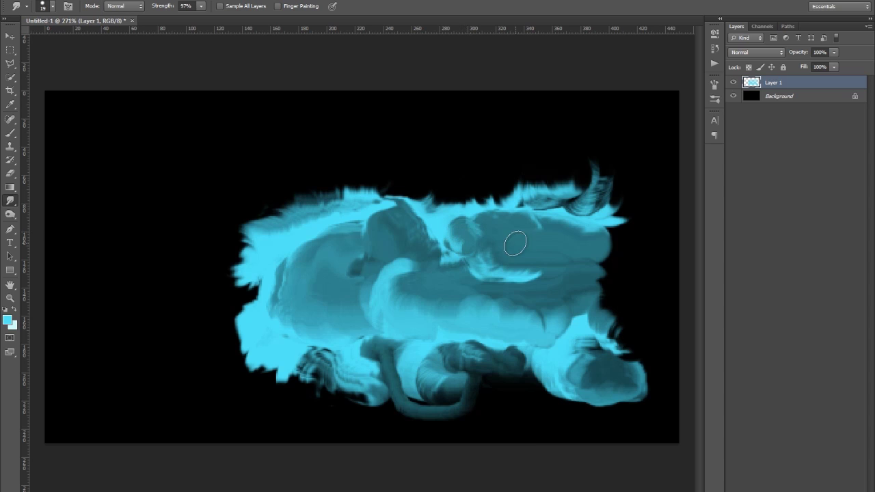
# - Smudge dark teal down from the upper-middle patch into the shape's left lobe and blend it with swirling strokes
pyautogui.moveTo(369, 244)
pyautogui.mouseDown()
pyautogui.moveTo(346, 238)
pyautogui.moveTo(376, 242)
pyautogui.moveTo(360, 249)
pyautogui.moveTo(390, 237)
pyautogui.moveTo(381, 245)
pyautogui.moveTo(401, 243)
pyautogui.moveTo(341, 265)
pyautogui.moveTo(353, 279)
pyautogui.moveTo(343, 300)
pyautogui.moveTo(321, 272)
pyautogui.moveTo(336, 262)
pyautogui.moveTo(320, 272)
pyautogui.moveTo(332, 261)
pyautogui.moveTo(342, 284)
pyautogui.moveTo(316, 296)
pyautogui.moveTo(319, 282)
pyautogui.moveTo(311, 309)
pyautogui.moveTo(338, 297)
pyautogui.moveTo(313, 283)
pyautogui.moveTo(338, 275)
pyautogui.moveTo(292, 294)
pyautogui.moveTo(290, 310)
pyautogui.moveTo(310, 325)
pyautogui.moveTo(331, 322)
pyautogui.moveTo(334, 311)
pyautogui.moveTo(328, 325)
pyautogui.moveTo(317, 323)
pyautogui.moveTo(313, 303)
pyautogui.moveTo(326, 329)
pyautogui.moveTo(334, 312)
pyautogui.moveTo(333, 320)
pyautogui.moveTo(351, 312)
pyautogui.moveTo(324, 314)
pyautogui.mouseUp()
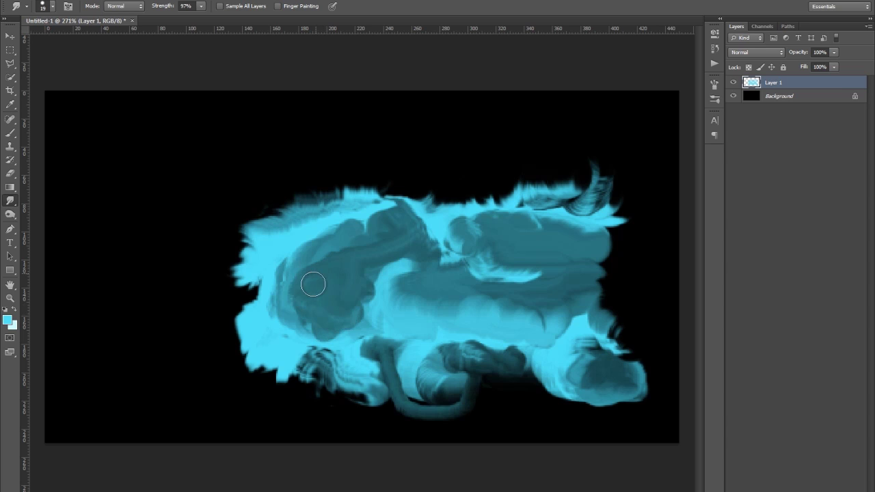
pyautogui.moveTo(328, 264)
pyautogui.mouseDown()
pyautogui.moveTo(299, 262)
pyautogui.moveTo(334, 258)
pyautogui.moveTo(326, 274)
pyautogui.moveTo(319, 276)
pyautogui.moveTo(335, 250)
pyautogui.moveTo(328, 274)
pyautogui.moveTo(309, 278)
pyautogui.moveTo(331, 257)
pyautogui.moveTo(341, 270)
pyautogui.moveTo(314, 291)
pyautogui.mouseUp()
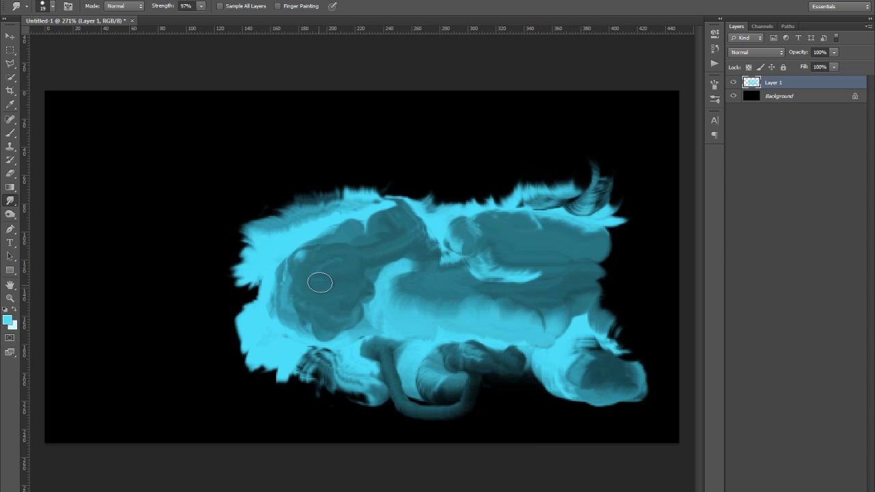
pyautogui.scroll(-1, 362, 256)
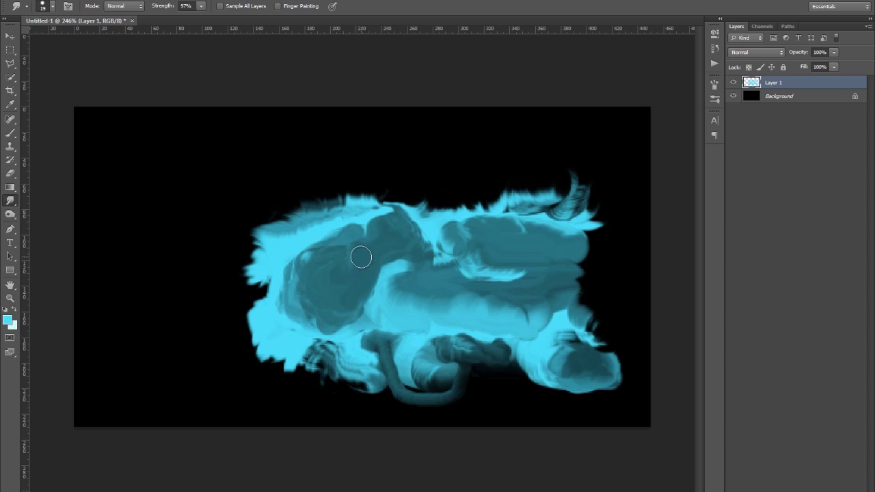
pyautogui.moveTo(333, 255)
pyautogui.mouseDown()
pyautogui.moveTo(287, 286)
pyautogui.moveTo(290, 297)
pyautogui.moveTo(322, 319)
pyautogui.moveTo(302, 270)
pyautogui.moveTo(312, 273)
pyautogui.moveTo(314, 292)
pyautogui.moveTo(297, 299)
pyautogui.moveTo(320, 311)
pyautogui.moveTo(352, 309)
pyautogui.moveTo(336, 324)
pyautogui.moveTo(355, 306)
pyautogui.mouseUp()
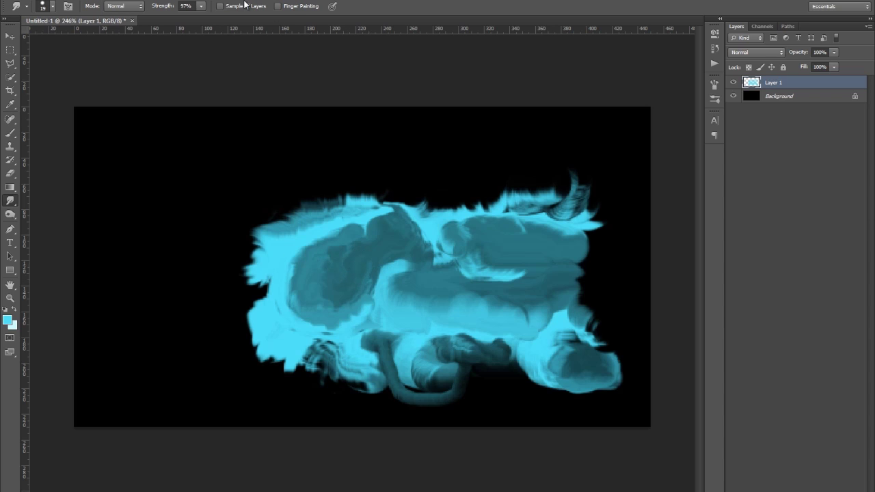
# - View the artwork at actual pixels and smudge darker teal through the left lobe and around the light curved streak
pyautogui.click(191, 0)
pyautogui.click(199, 96)
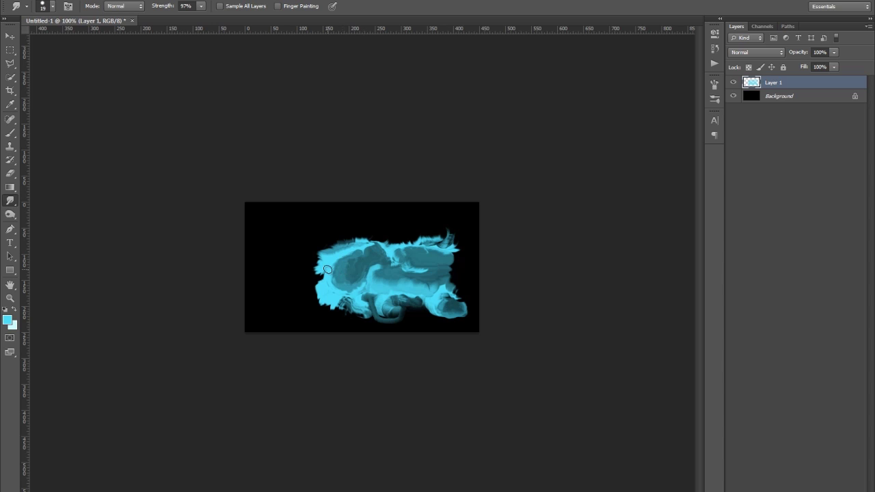
pyautogui.moveTo(333, 273); pyautogui.dragTo(368, 268)
pyautogui.scroll(6, 408, 271)
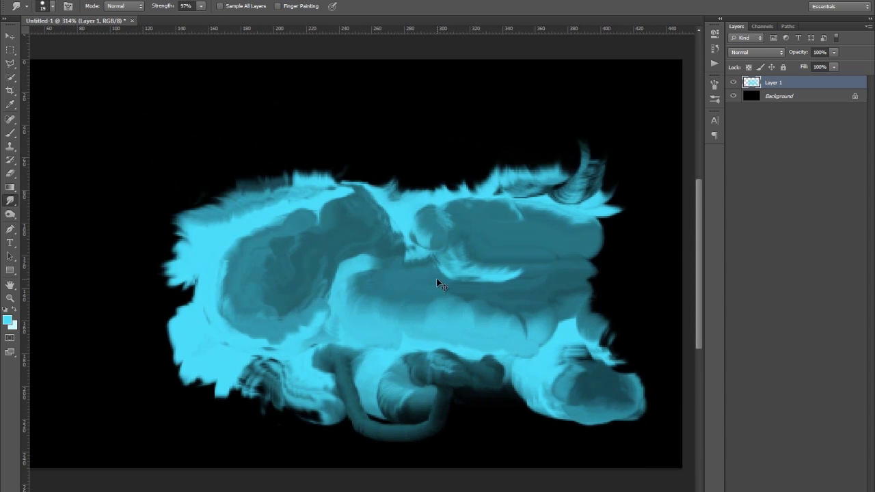
pyautogui.hscroll(2, 436, 280)
pyautogui.moveTo(348, 255)
pyautogui.mouseDown()
pyautogui.moveTo(333, 291)
pyautogui.moveTo(321, 287)
pyautogui.moveTo(331, 273)
pyautogui.moveTo(339, 284)
pyautogui.moveTo(310, 292)
pyautogui.moveTo(346, 271)
pyautogui.moveTo(332, 297)
pyautogui.moveTo(312, 298)
pyautogui.moveTo(316, 278)
pyautogui.moveTo(333, 303)
pyautogui.moveTo(311, 285)
pyautogui.moveTo(297, 308)
pyautogui.moveTo(307, 291)
pyautogui.moveTo(322, 319)
pyautogui.moveTo(316, 295)
pyautogui.moveTo(338, 281)
pyautogui.moveTo(350, 296)
pyautogui.moveTo(323, 309)
pyautogui.moveTo(331, 291)
pyautogui.moveTo(309, 304)
pyautogui.moveTo(319, 292)
pyautogui.moveTo(329, 301)
pyautogui.moveTo(312, 289)
pyautogui.moveTo(332, 305)
pyautogui.moveTo(311, 313)
pyautogui.moveTo(337, 282)
pyautogui.moveTo(321, 299)
pyautogui.moveTo(326, 283)
pyautogui.moveTo(316, 293)
pyautogui.moveTo(343, 303)
pyautogui.moveTo(311, 318)
pyautogui.mouseUp()
# - Smear black beneath the upper-right tufts and blend dark teal through the shape's right half out to its right edge
pyautogui.scroll(-1, 392, 294)
pyautogui.moveTo(393, 295)
pyautogui.mouseDown()
pyautogui.moveTo(274, 270)
pyautogui.moveTo(307, 289)
pyautogui.moveTo(376, 287)
pyautogui.moveTo(316, 282)
pyautogui.moveTo(325, 266)
pyautogui.moveTo(304, 268)
pyautogui.moveTo(340, 245)
pyautogui.moveTo(305, 245)
pyautogui.moveTo(324, 217)
pyautogui.moveTo(306, 191)
pyautogui.moveTo(305, 199)
pyautogui.moveTo(361, 201)
pyautogui.moveTo(350, 190)
pyautogui.moveTo(362, 190)
pyautogui.moveTo(327, 193)
pyautogui.moveTo(343, 199)
pyautogui.moveTo(315, 237)
pyautogui.moveTo(318, 228)
pyautogui.moveTo(348, 227)
pyautogui.moveTo(367, 247)
pyautogui.moveTo(390, 241)
pyautogui.moveTo(340, 233)
pyautogui.moveTo(360, 233)
pyautogui.moveTo(384, 216)
pyautogui.moveTo(354, 230)
pyautogui.moveTo(342, 213)
pyautogui.moveTo(313, 213)
pyautogui.moveTo(311, 203)
pyautogui.moveTo(343, 202)
pyautogui.moveTo(318, 197)
pyautogui.moveTo(347, 205)
pyautogui.mouseUp()
pyautogui.moveTo(325, 197); pyautogui.dragTo(344, 184)
pyautogui.moveTo(293, 205)
pyautogui.mouseDown()
pyautogui.moveTo(315, 203)
pyautogui.moveTo(301, 207)
pyautogui.moveTo(299, 200)
pyautogui.moveTo(316, 200)
pyautogui.moveTo(300, 195)
pyautogui.moveTo(310, 200)
pyautogui.moveTo(299, 204)
pyautogui.moveTo(304, 194)
pyautogui.moveTo(349, 206)
pyautogui.moveTo(346, 192)
pyautogui.moveTo(374, 205)
pyautogui.moveTo(395, 195)
pyautogui.moveTo(413, 212)
pyautogui.moveTo(448, 212)
pyautogui.moveTo(385, 197)
pyautogui.moveTo(376, 175)
pyautogui.moveTo(374, 183)
pyautogui.moveTo(318, 170)
pyautogui.moveTo(377, 194)
pyautogui.moveTo(416, 191)
pyautogui.moveTo(445, 208)
pyautogui.moveTo(337, 217)
pyautogui.moveTo(307, 196)
pyautogui.moveTo(356, 205)
pyautogui.moveTo(374, 219)
pyautogui.moveTo(445, 217)
pyautogui.mouseUp()
pyautogui.moveTo(373, 222)
pyautogui.mouseDown()
pyautogui.moveTo(324, 214)
pyautogui.moveTo(335, 211)
pyautogui.moveTo(339, 229)
pyautogui.moveTo(354, 235)
pyautogui.moveTo(408, 230)
pyautogui.moveTo(417, 246)
pyautogui.moveTo(336, 246)
pyautogui.moveTo(319, 256)
pyautogui.moveTo(326, 273)
pyautogui.moveTo(274, 264)
pyautogui.moveTo(275, 272)
pyautogui.moveTo(303, 263)
pyautogui.moveTo(322, 281)
pyautogui.moveTo(311, 267)
pyautogui.moveTo(338, 269)
pyautogui.moveTo(365, 244)
pyautogui.moveTo(401, 267)
pyautogui.moveTo(376, 243)
pyautogui.moveTo(384, 257)
pyautogui.moveTo(440, 238)
pyautogui.moveTo(357, 251)
pyautogui.moveTo(346, 273)
pyautogui.moveTo(307, 275)
pyautogui.mouseUp()
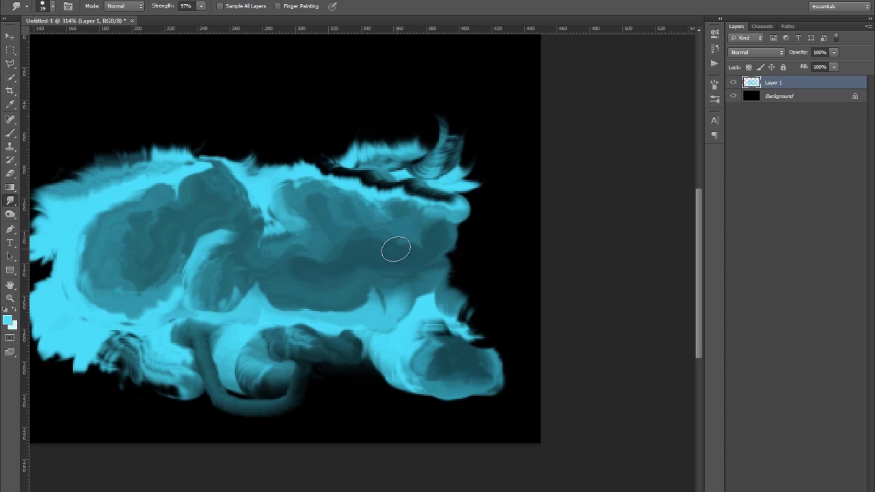
pyautogui.moveTo(428, 261)
pyautogui.mouseDown()
pyautogui.moveTo(433, 232)
pyautogui.moveTo(448, 247)
pyautogui.moveTo(449, 267)
pyautogui.moveTo(385, 279)
pyautogui.mouseUp()
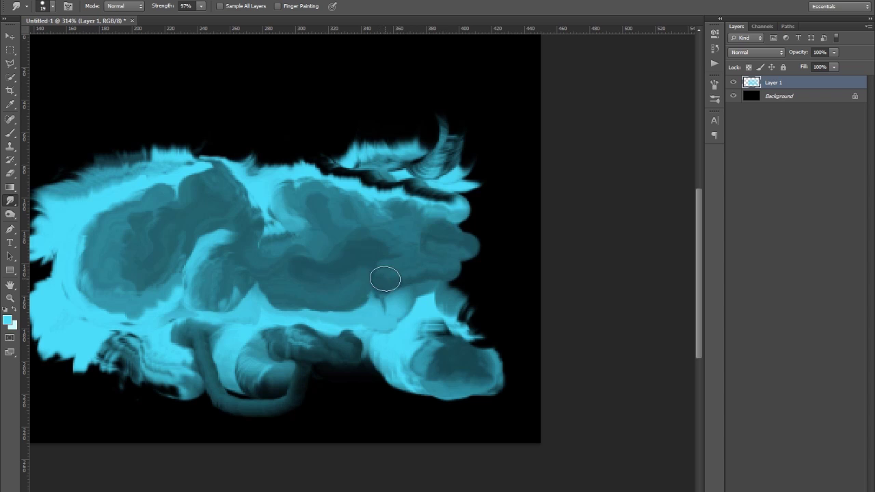
# - Erase the lower-right lobe, curved band and ragged smears along the shape's underside with the 131 px Eraser
pyautogui.click(15, 176)
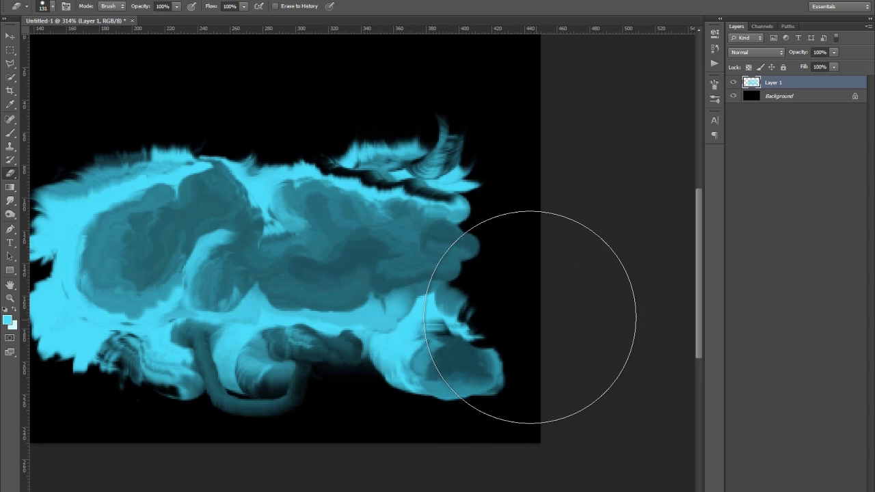
pyautogui.scroll(-2, 471, 332)
pyautogui.scroll(-1, 471, 332)
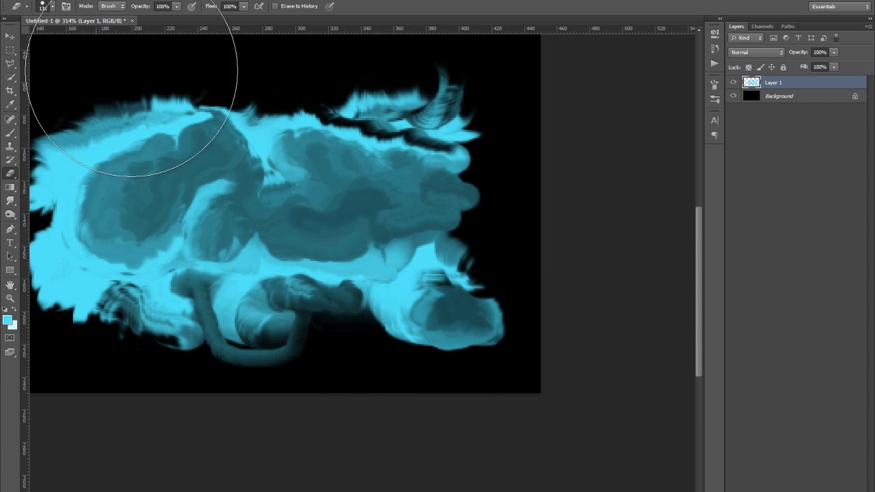
pyautogui.click(436, 377)
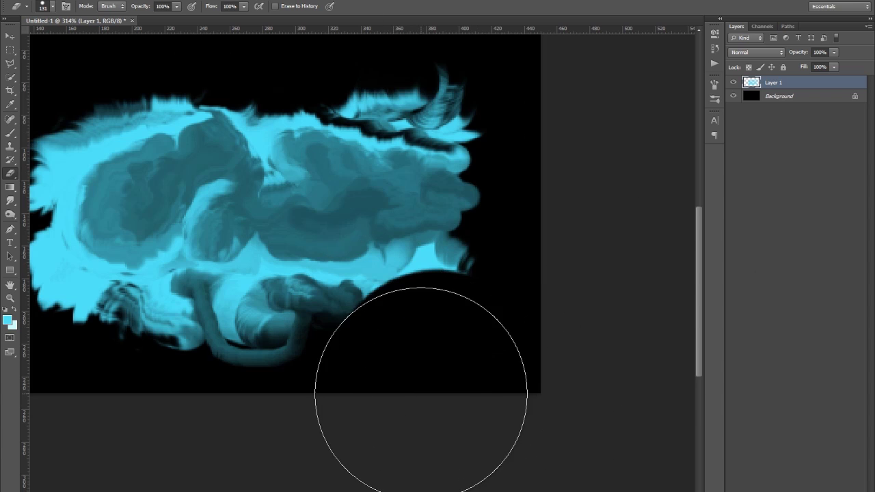
pyautogui.hscroll(-5, 347, 402)
pyautogui.click(397, 383)
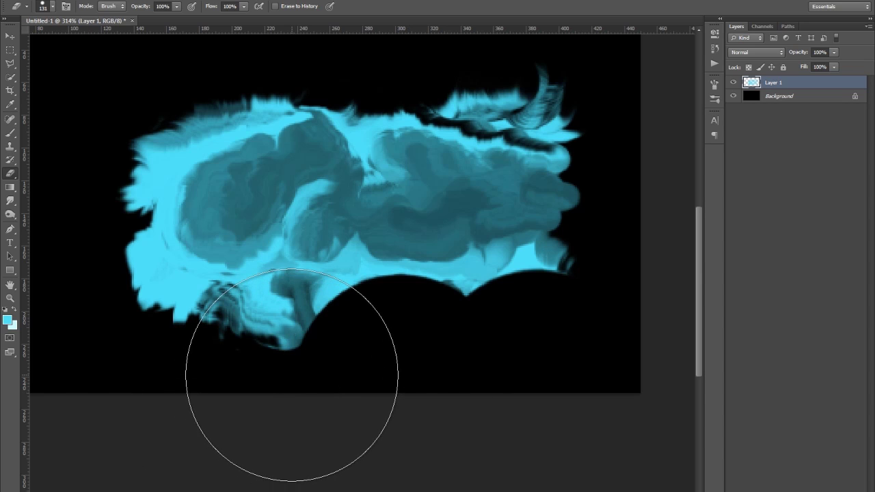
pyautogui.moveTo(293, 393)
pyautogui.mouseDown()
pyautogui.moveTo(316, 412)
pyautogui.moveTo(308, 400)
pyautogui.moveTo(243, 422)
pyautogui.moveTo(192, 399)
pyautogui.moveTo(246, 384)
pyautogui.moveTo(183, 389)
pyautogui.moveTo(117, 332)
pyautogui.mouseUp()
# - Erase the ragged tufts around the shape's left and upper-left rims, leaving a scalloped outline
pyautogui.hscroll(-4, 75, 269)
pyautogui.click(136, 234)
pyautogui.click(152, 113)
pyautogui.scroll(3, 219, 113)
pyautogui.click(219, 114)
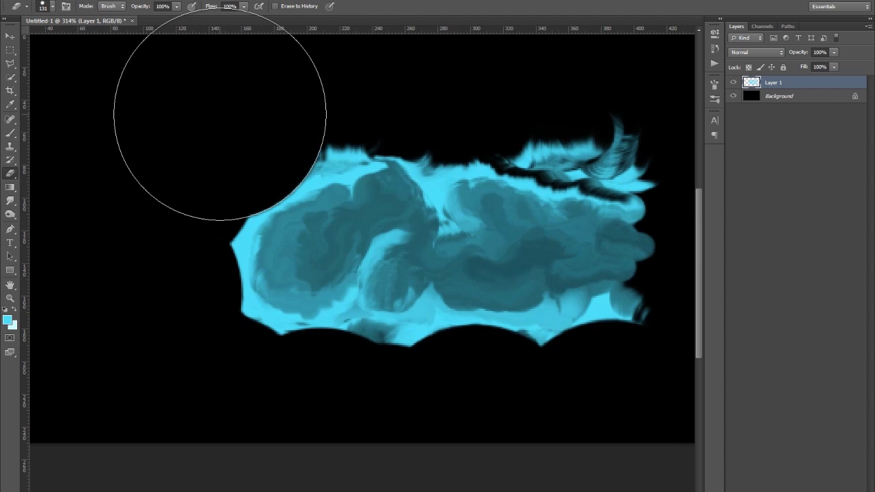
pyautogui.scroll(1, 329, 116)
pyautogui.click(318, 98)
# - Erase the fringe along the middle of the upper rim and the detached tufts above the shape's right half
pyautogui.hscroll(6, 317, 98)
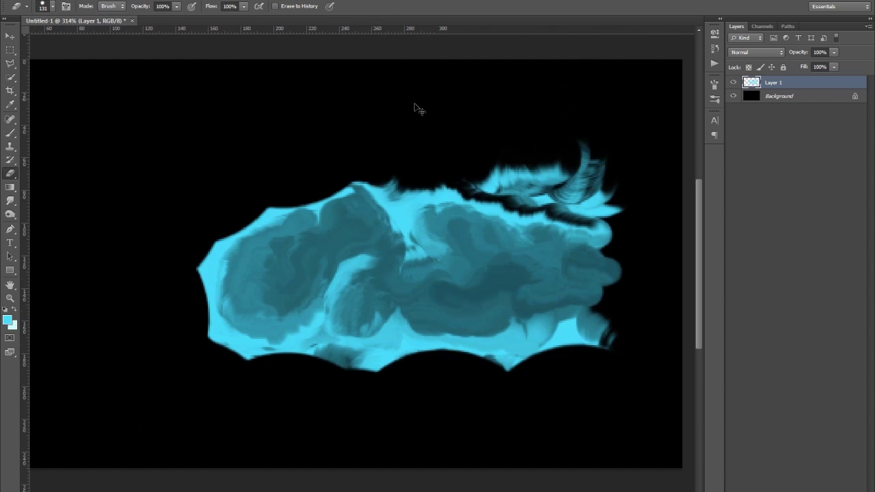
pyautogui.click(337, 94)
pyautogui.hscroll(3, 400, 82)
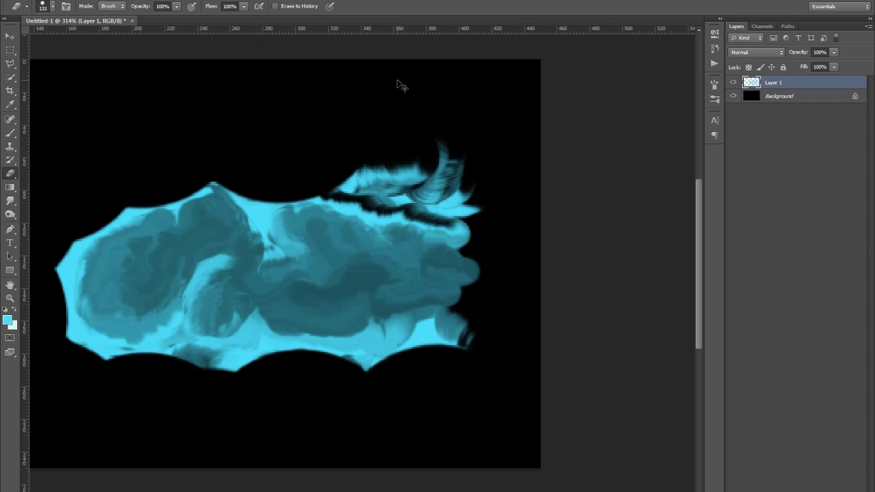
pyautogui.moveTo(381, 105)
pyautogui.mouseDown()
pyautogui.moveTo(433, 107)
pyautogui.moveTo(478, 157)
pyautogui.mouseUp()
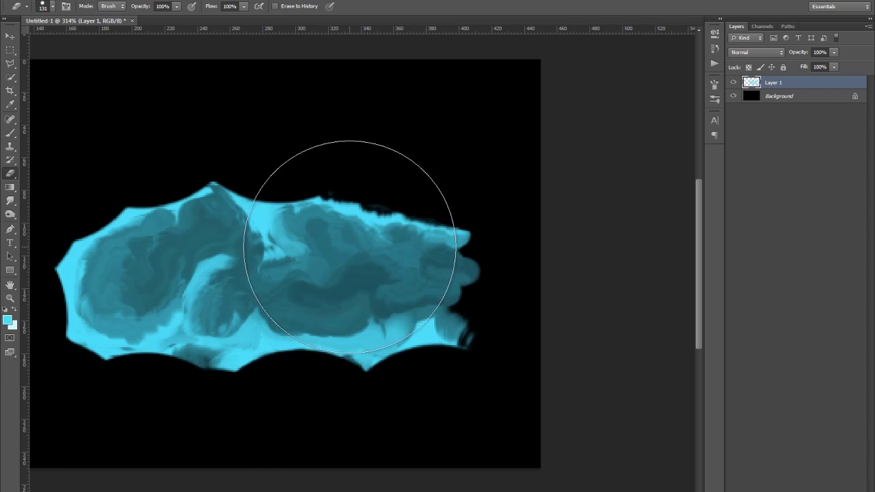
# - Switch to the Move tool and inspect the trimmed shape at actual pixels and up close
pyautogui.click(9, 38)
pyautogui.hotkey('alt', 'v')
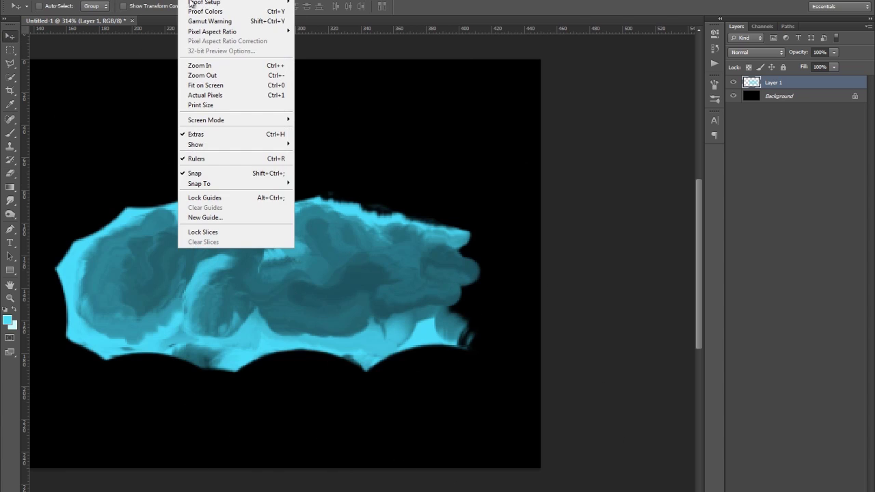
pyautogui.click(221, 95)
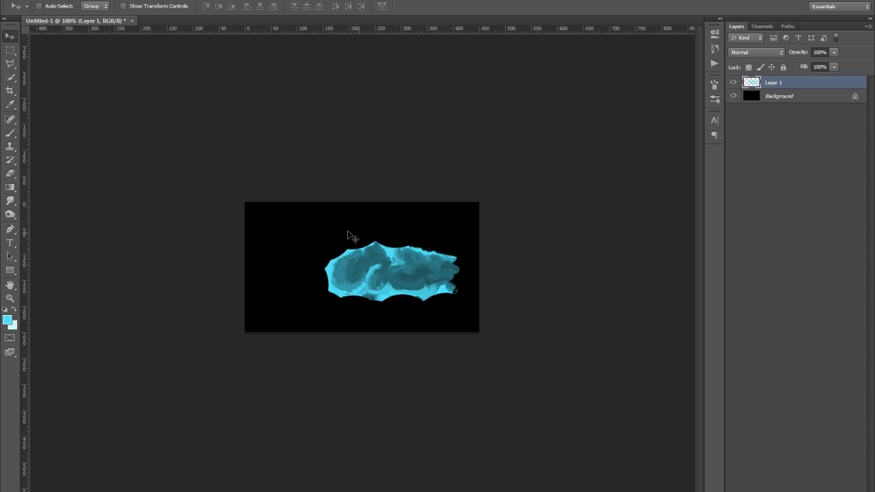
pyautogui.scroll(5, 496, 293)
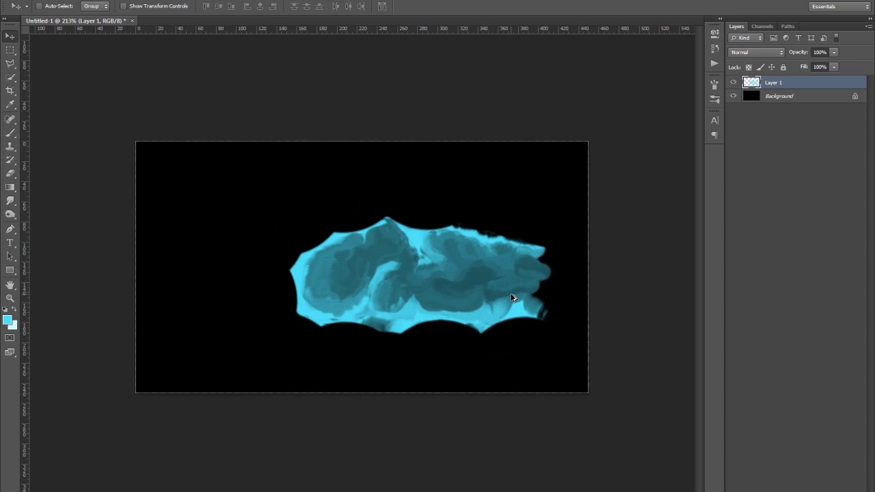
pyautogui.scroll(1, 478, 309)
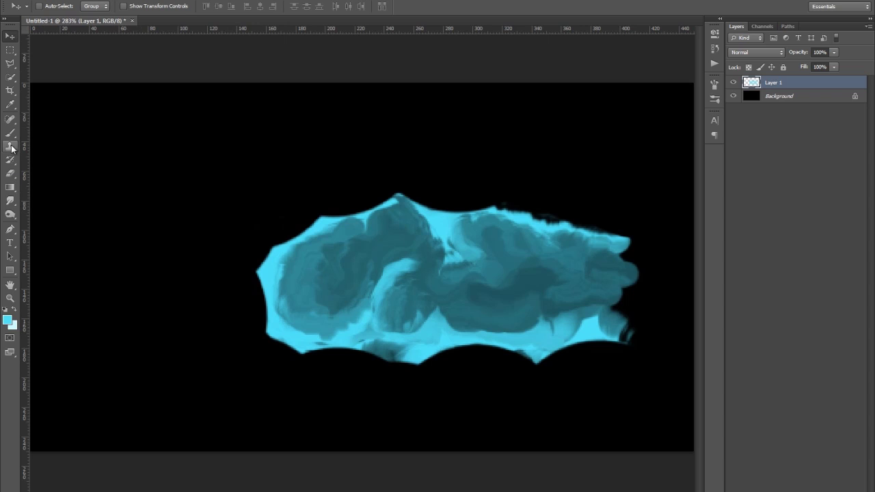
# - Switch back to the Smudge tool and set its brush size to 10 px
pyautogui.click(10, 200)
pyautogui.rightClick(482, 274)
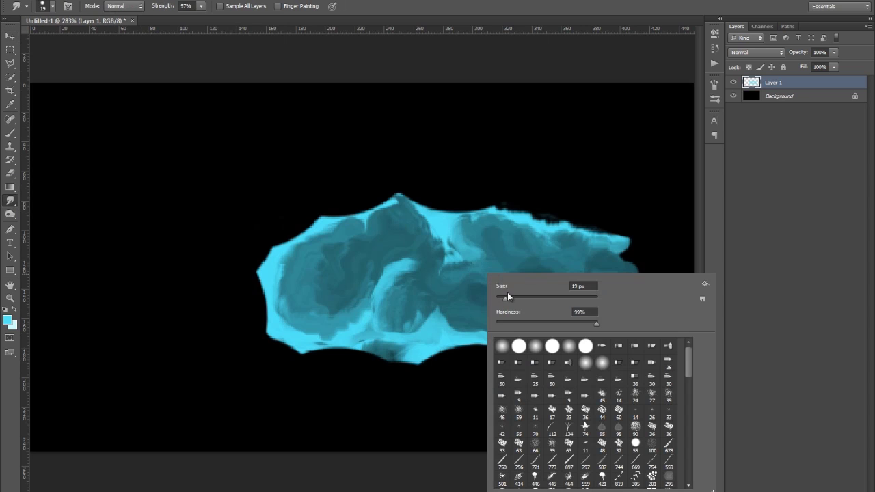
pyautogui.click(501, 298)
pyautogui.press('Return')
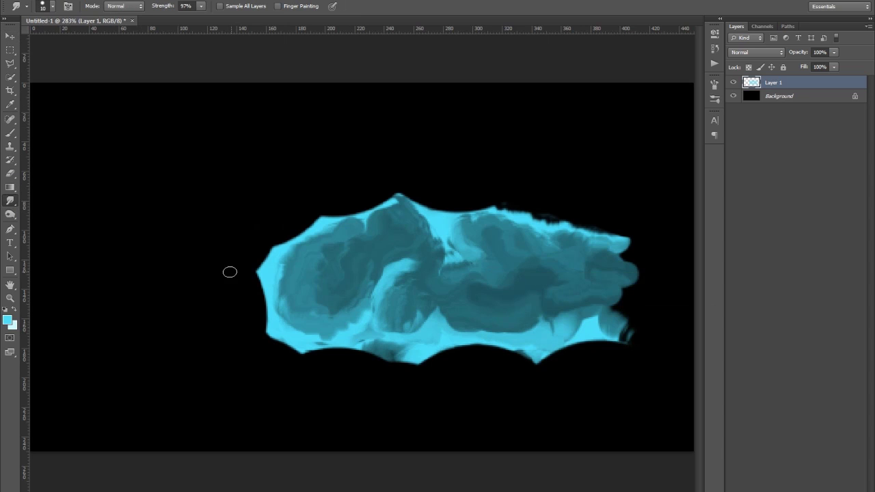
# - Set the Smudge brush size to 4 px for fine smearing inside the shape's left lobe
pyautogui.scroll(5, 395, 303)
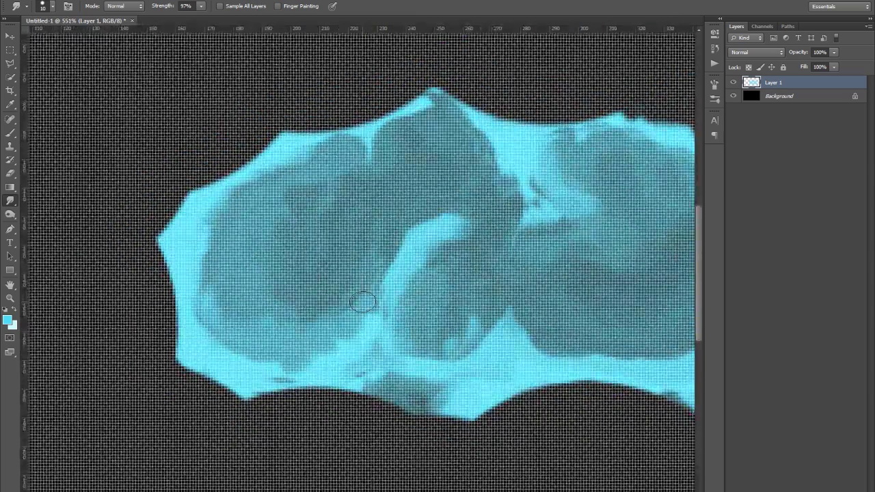
pyautogui.scroll(-2, 361, 302)
pyautogui.scroll(-4, 342, 231)
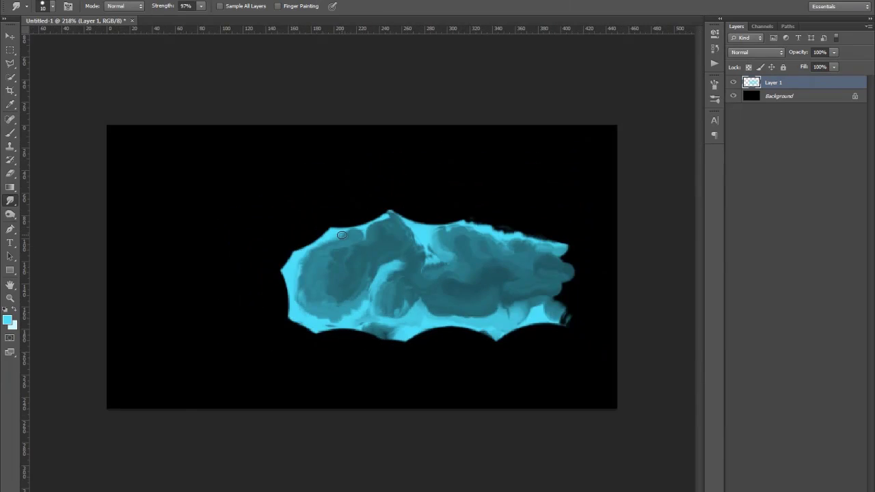
pyautogui.scroll(3, 341, 235)
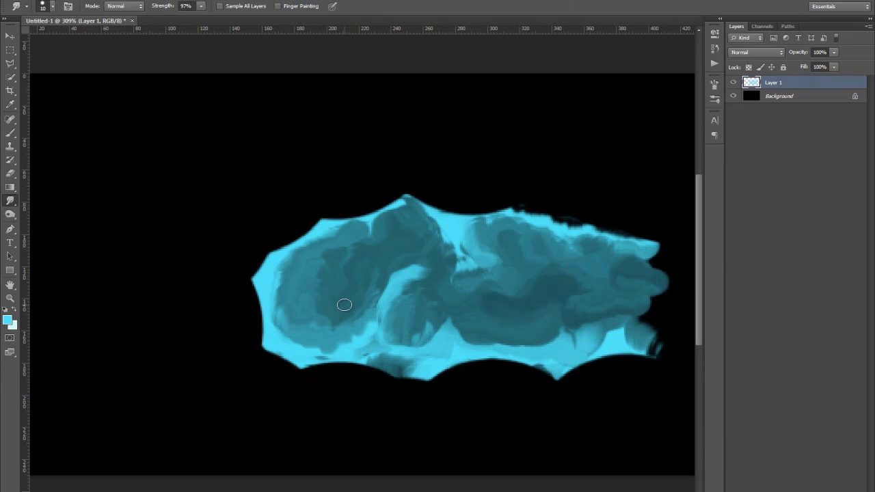
pyautogui.scroll(4, 344, 305)
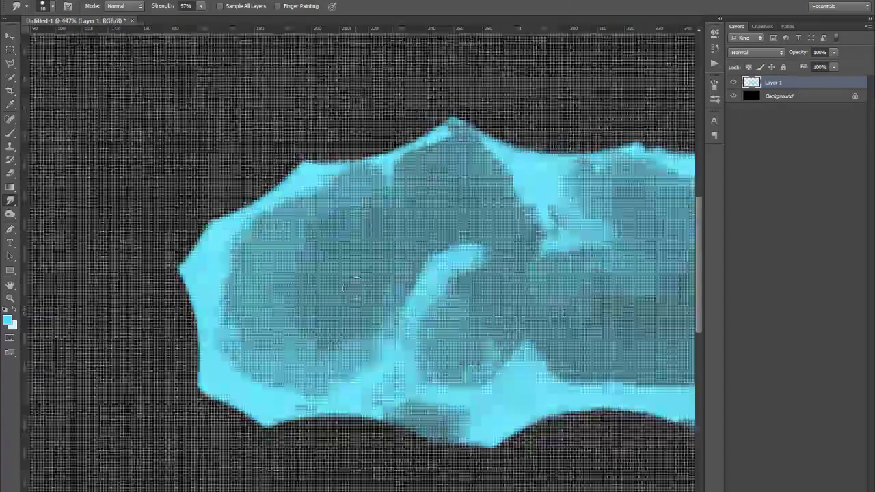
pyautogui.scroll(-1, 354, 285)
pyautogui.rightClick(394, 261)
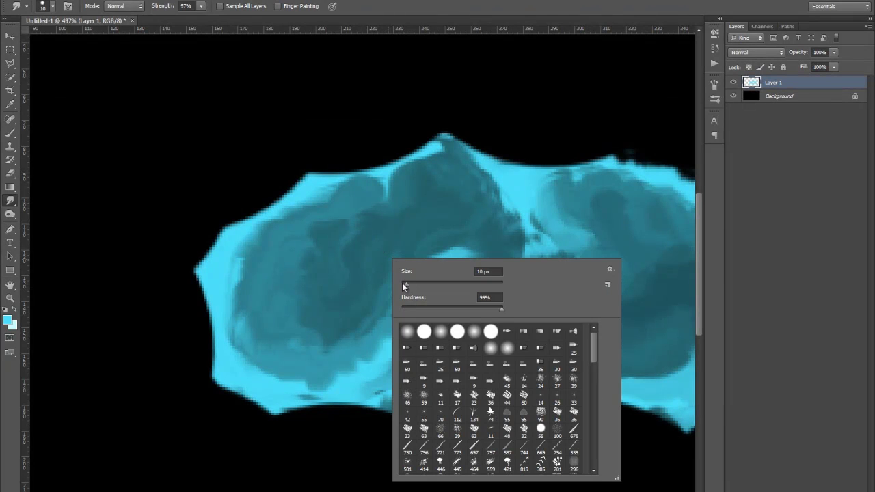
pyautogui.click(404, 286)
pyautogui.press('Return')
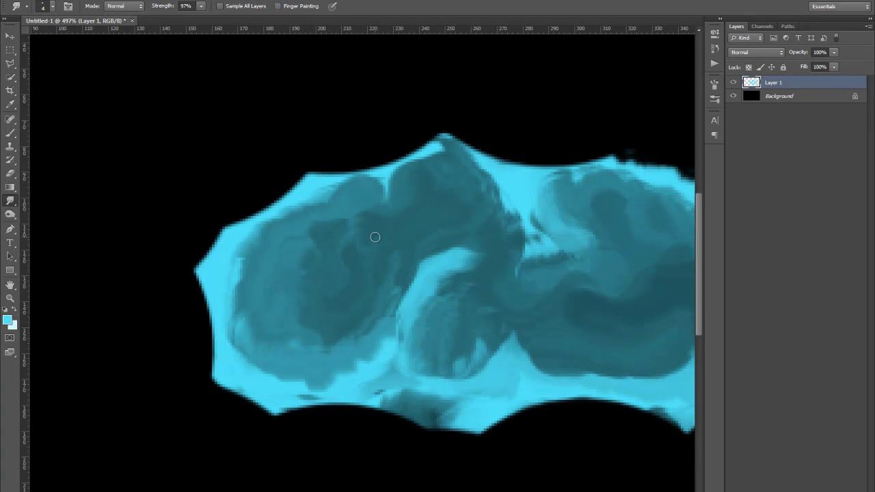
# - Set the Smudge brush size to 6 px for blending the dark interior of the left lobe
pyautogui.rightClick(375, 238)
pyautogui.moveTo(392, 259); pyautogui.dragTo(399, 253)
pyautogui.press('Return')
pyautogui.rightClick(383, 231)
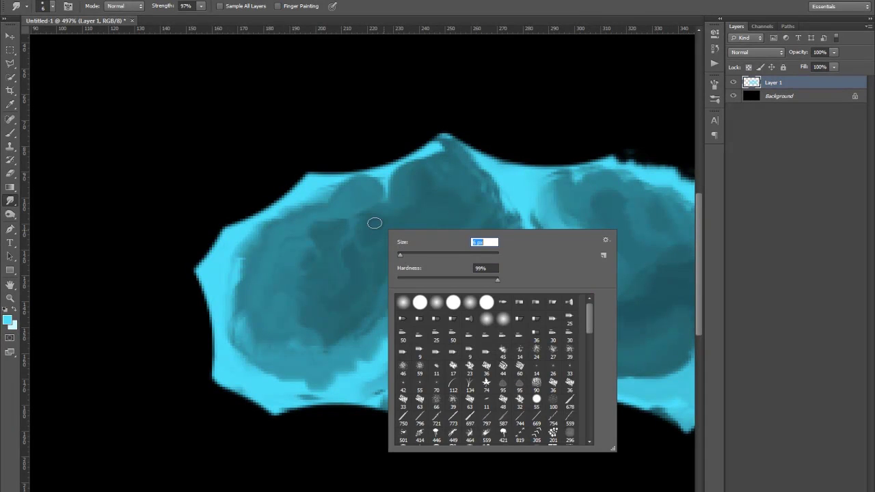
pyautogui.press('Return')
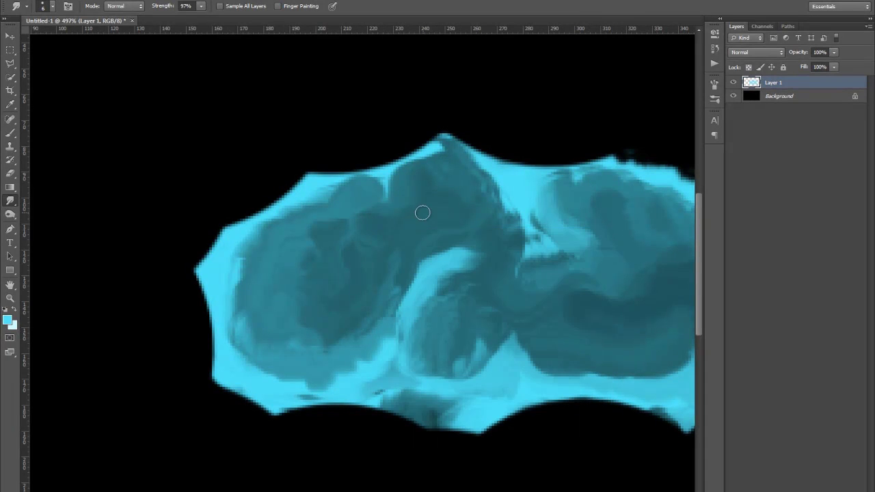
# - View the whole artwork at actual pixels to check the blended shape
pyautogui.scroll(-4, 423, 213)
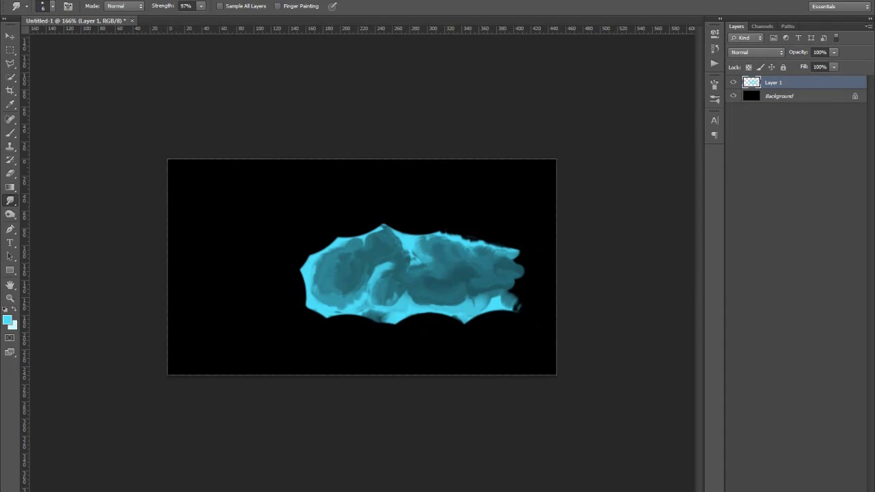
pyautogui.click(186, 2)
pyautogui.click(220, 93)
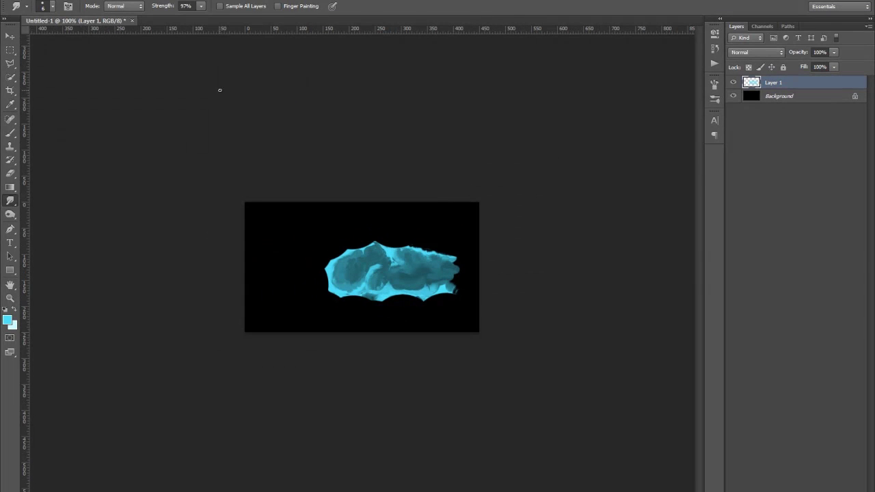